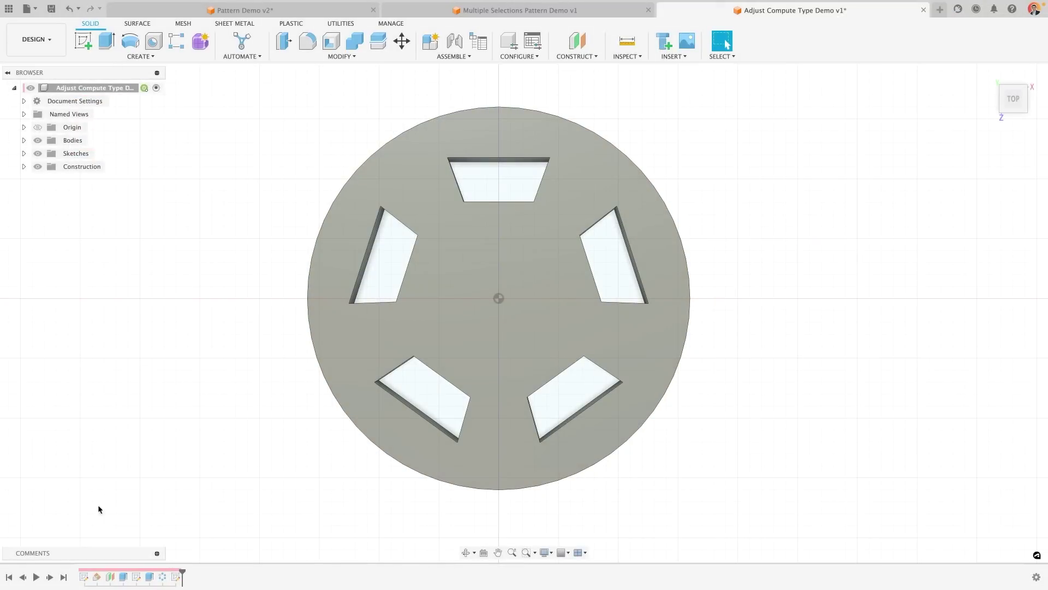
Browse the Create menu, start a sketch on the disc face, then exit it.
left_click(145, 58)
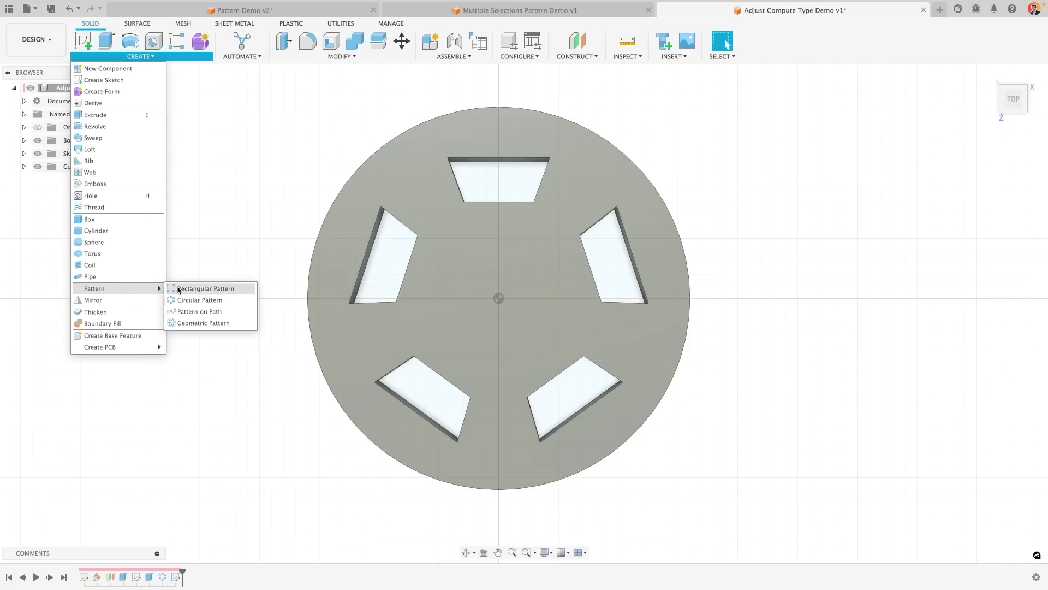
mouse_move(94, 288)
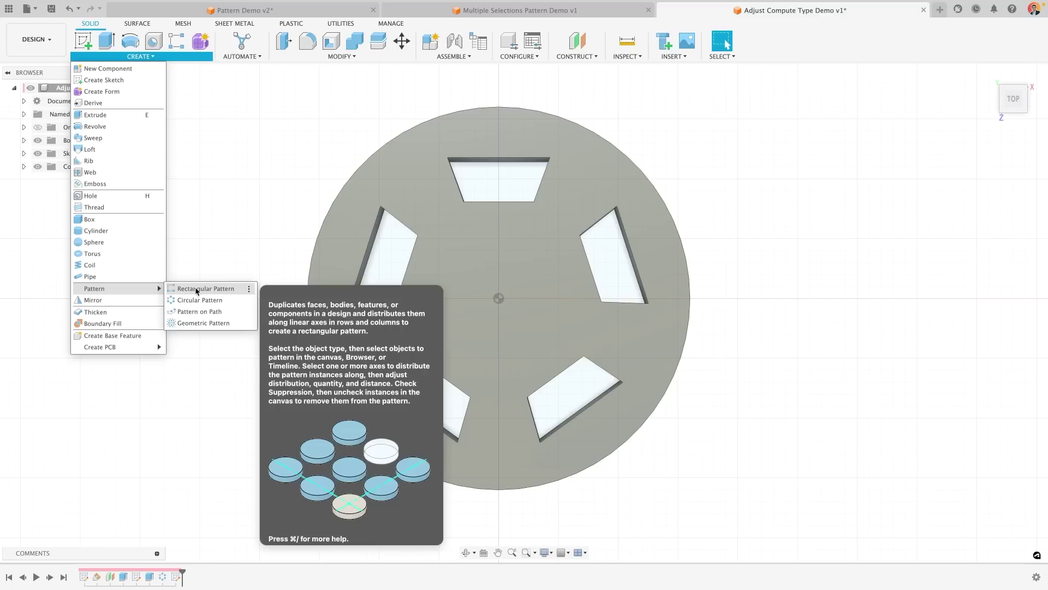
left_click(84, 41)
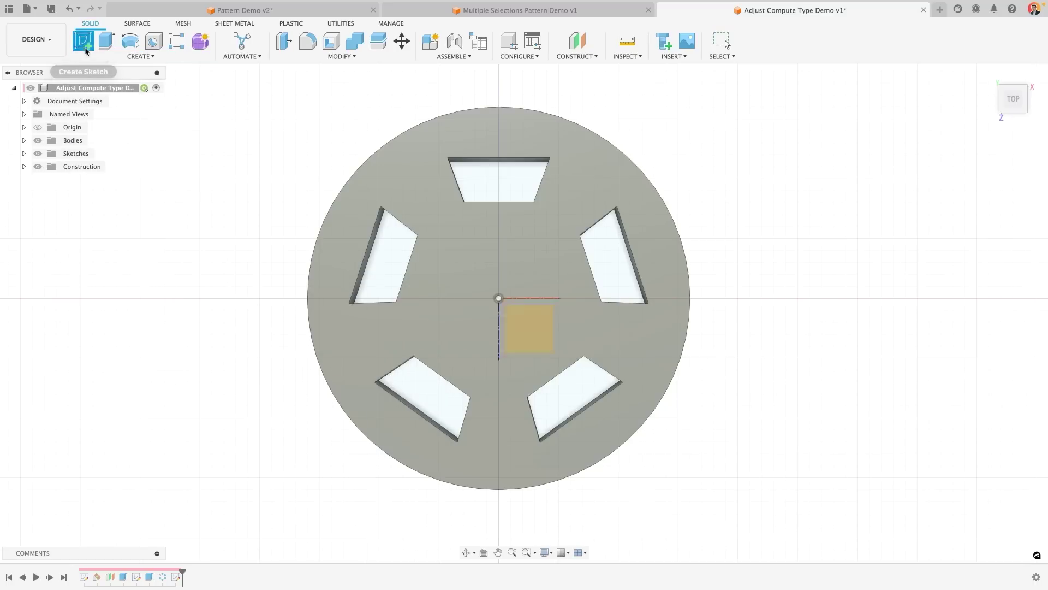
left_click(431, 236)
left_click(141, 56)
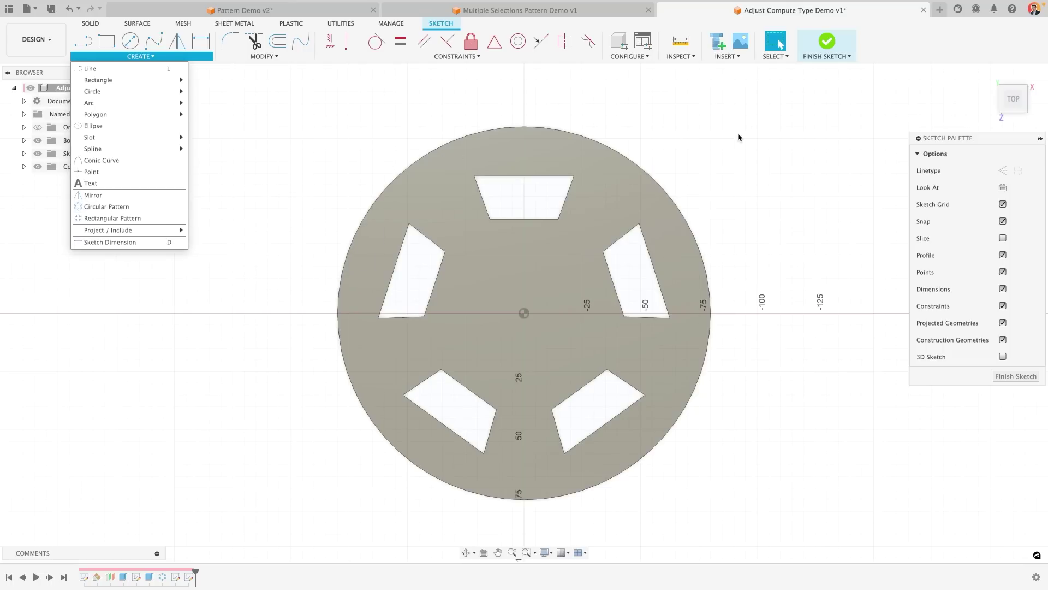
left_click(830, 71)
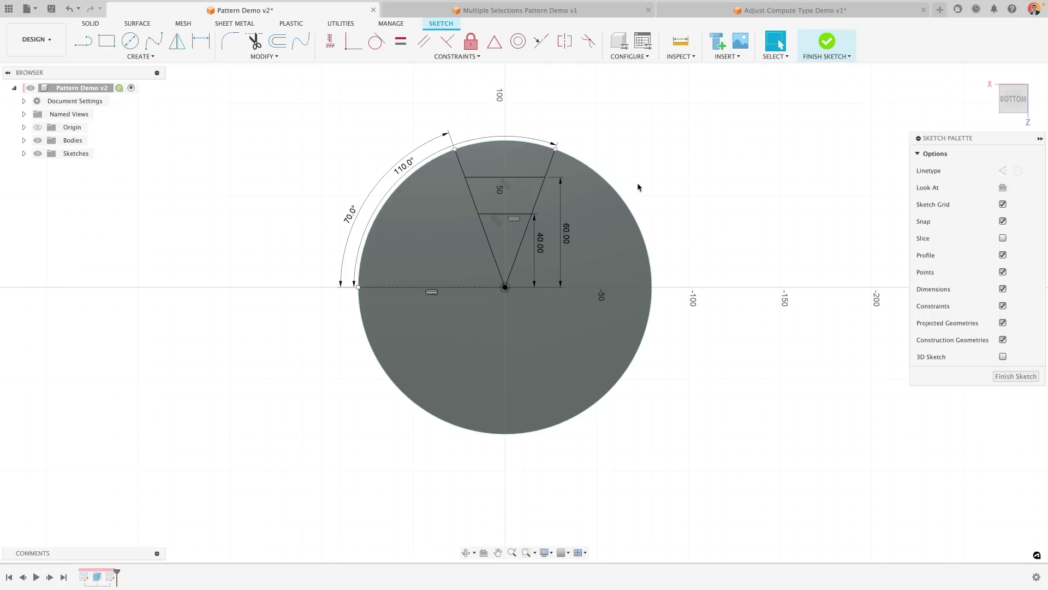
Circular-pattern the four trapezoid lines about the disc centre with quantity 4.
left_click(149, 57)
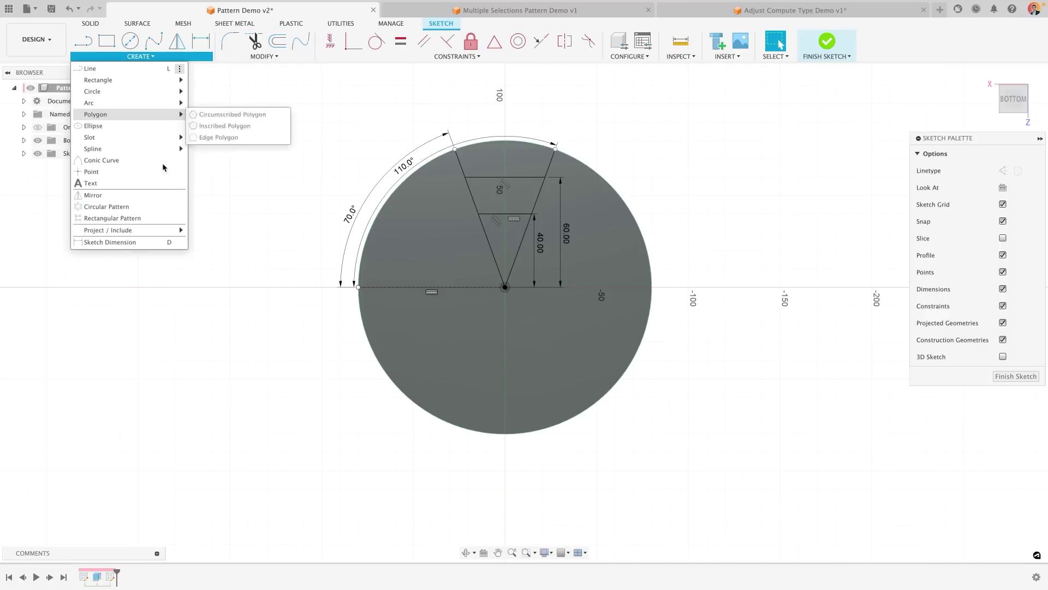
left_click(111, 208)
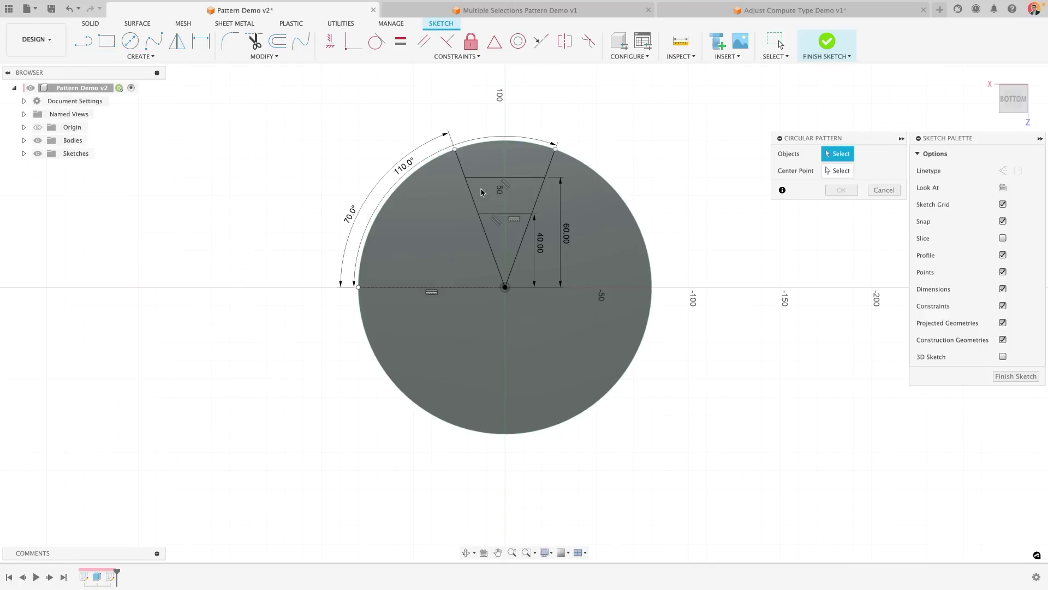
left_click(494, 214)
left_click(471, 204)
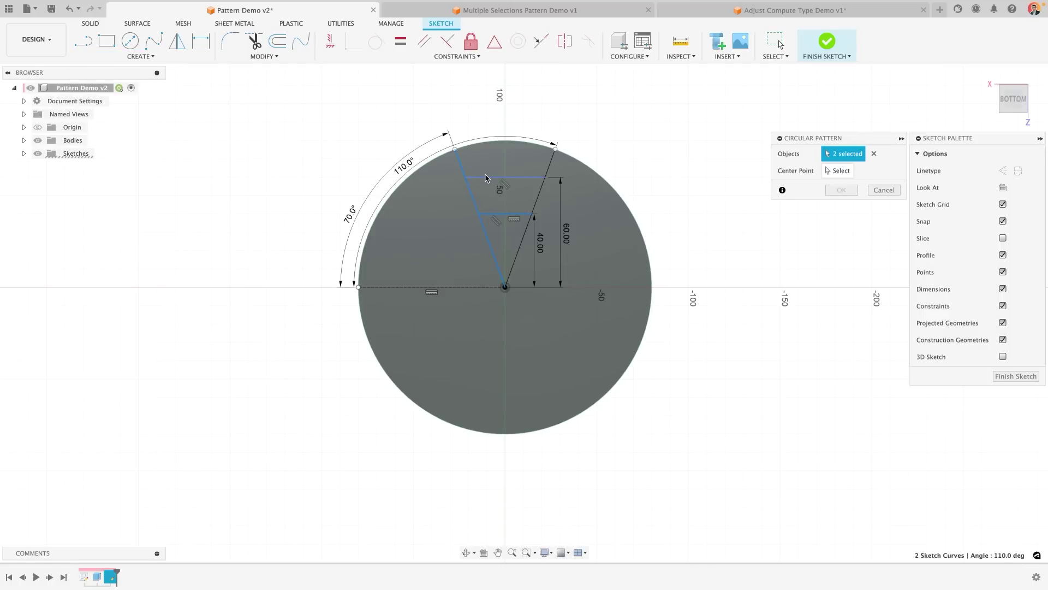
left_click(488, 177)
left_click(548, 173)
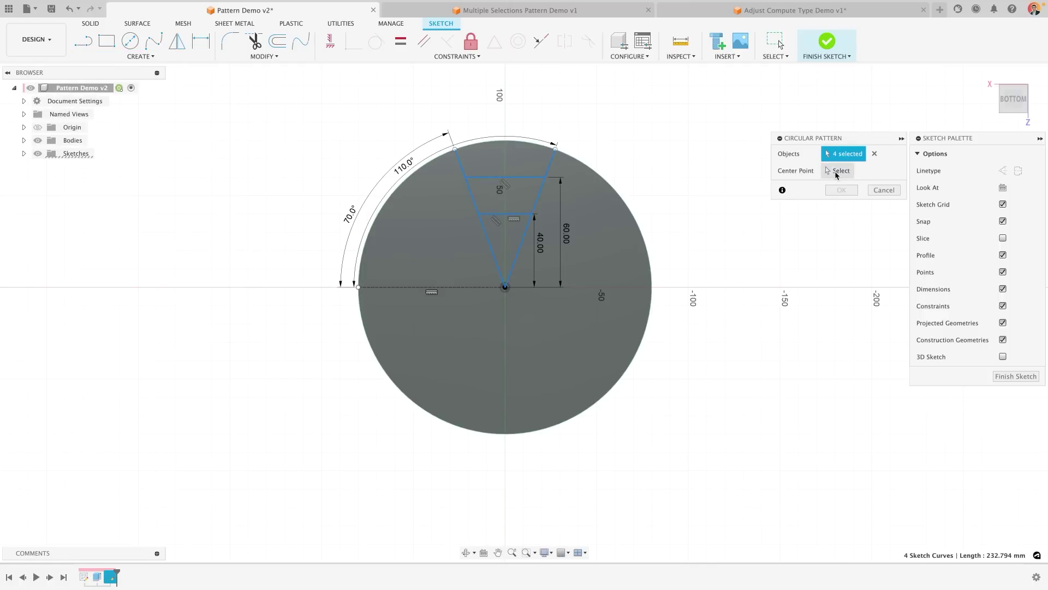
left_click(838, 170)
left_click(505, 287)
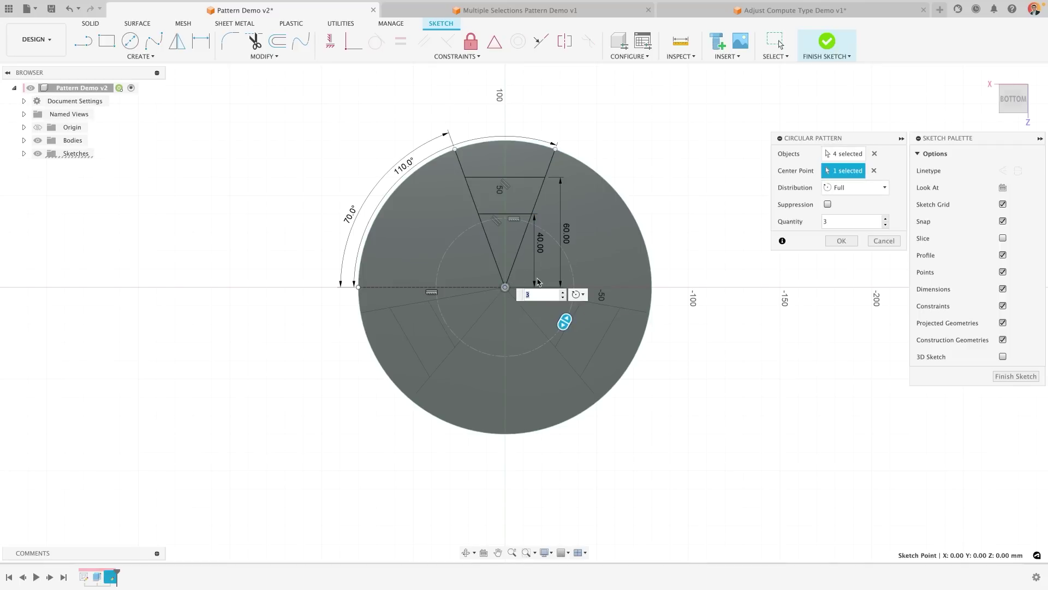
type("4")
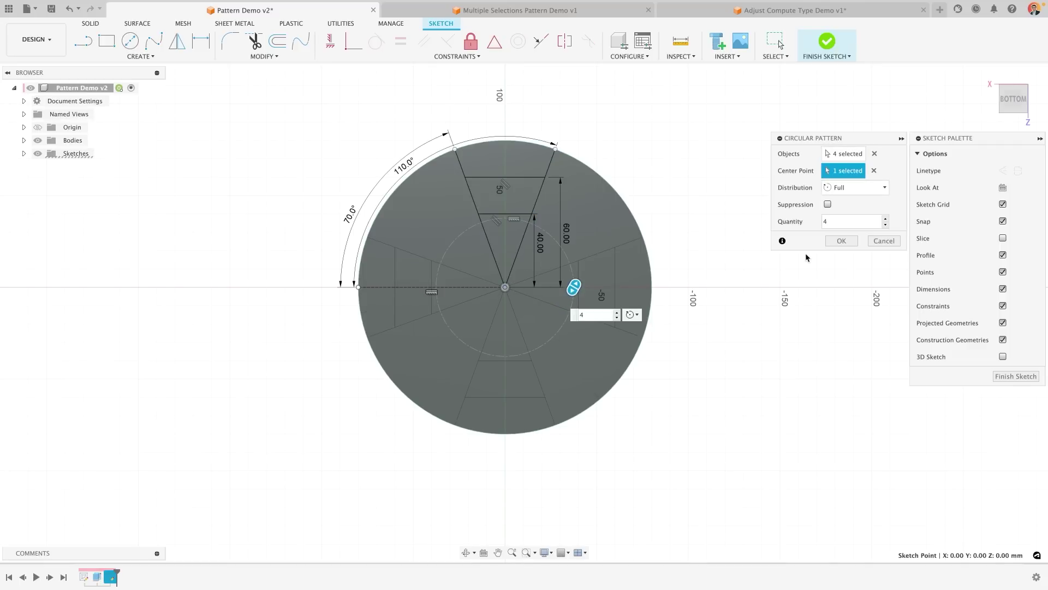
left_click(843, 240)
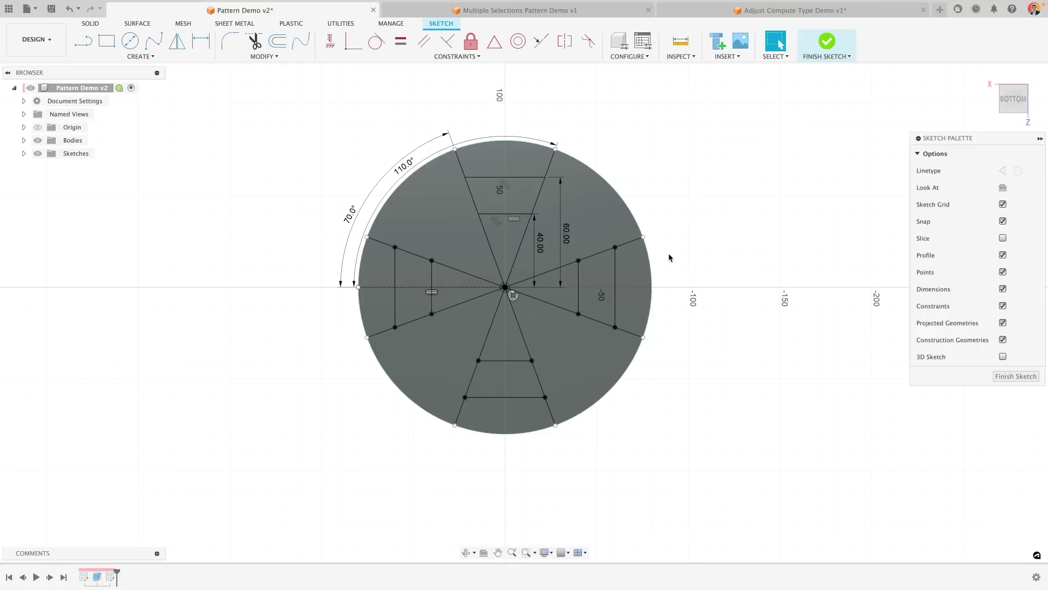
Finish the sketch and extrude all four trapezoid profiles as a cut with Extent All.
left_click(1014, 376)
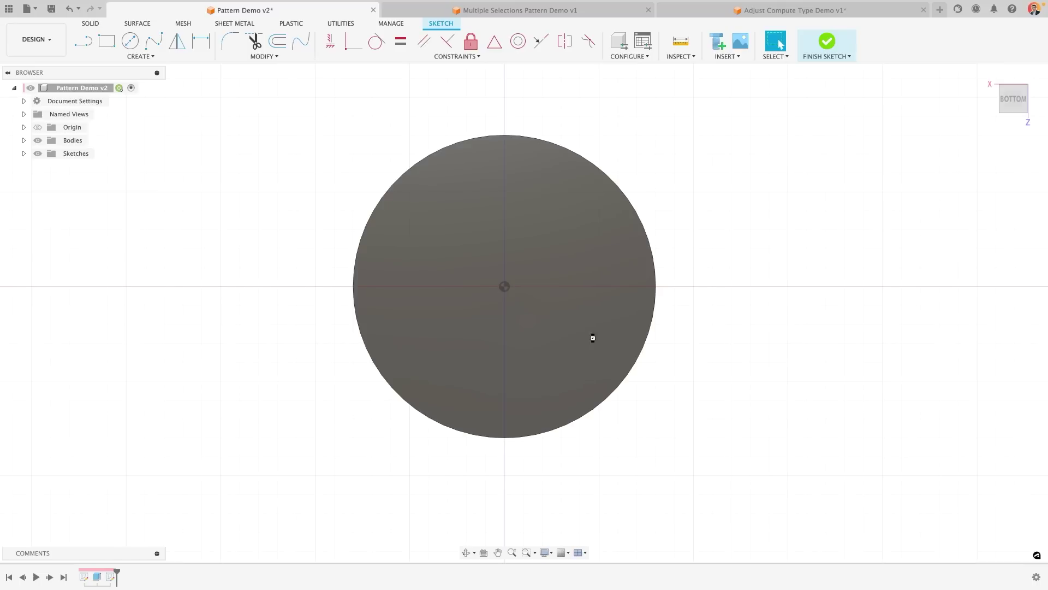
middle_click_drag(591, 337, 564, 336, "shift")
left_click(107, 41)
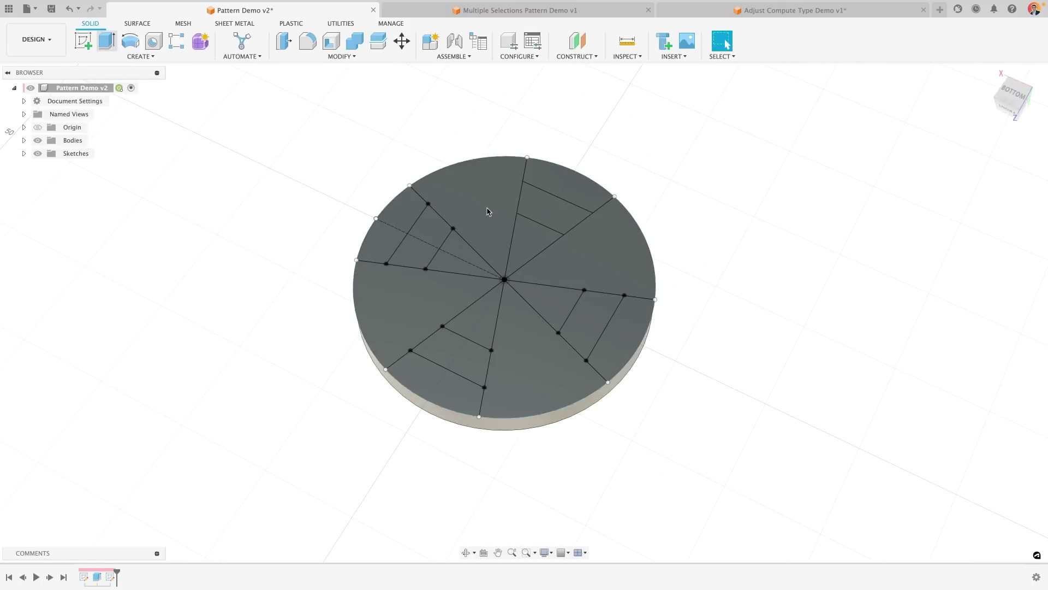
left_click(549, 200)
left_click(421, 236)
left_click(452, 356)
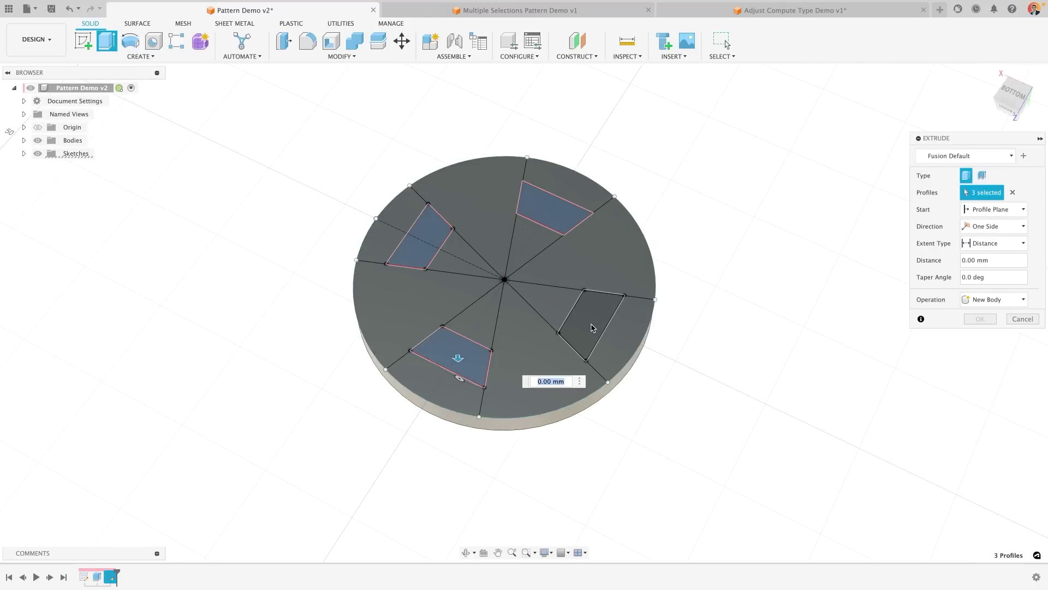
left_click(592, 322)
middle_click_drag(592, 322, 628, 306, "shift")
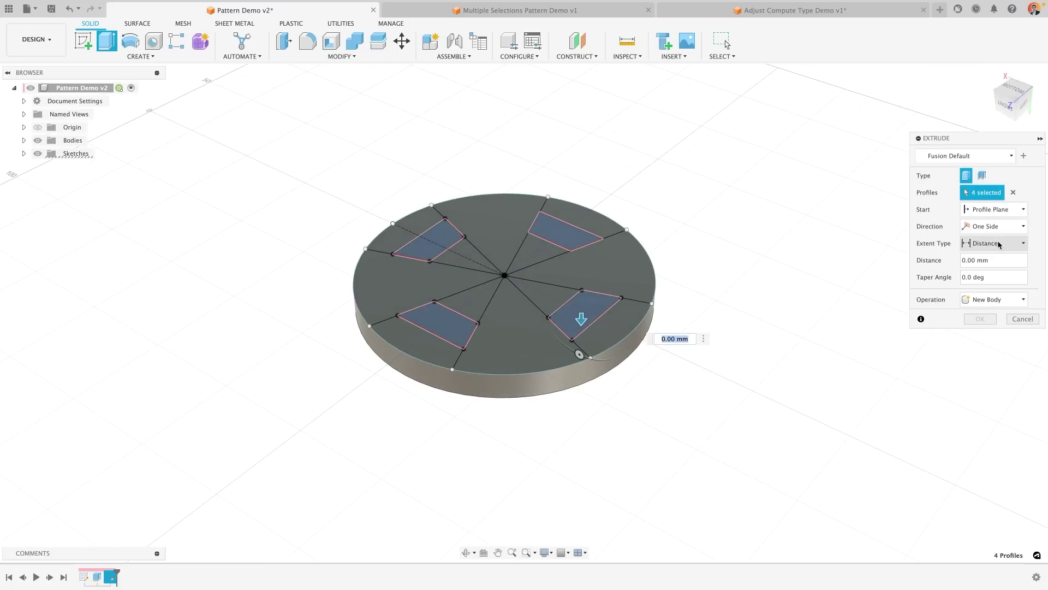
left_click(996, 243)
left_click(977, 280)
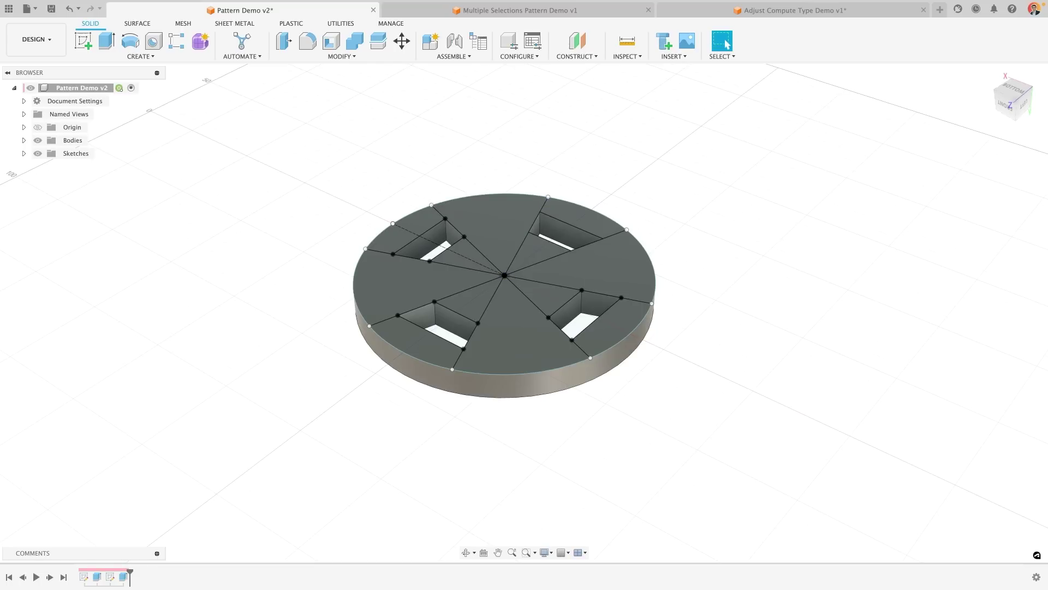
Reopen the four-cut extrude via Edit Feature and confirm it unchanged.
right_click(123, 579)
left_click(154, 455)
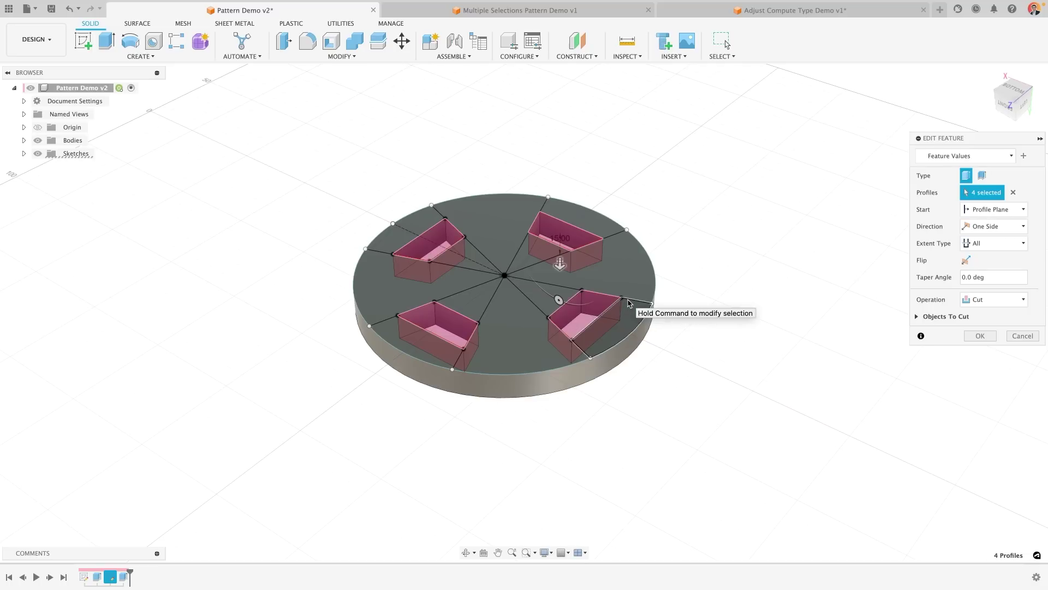
left_click(1037, 337)
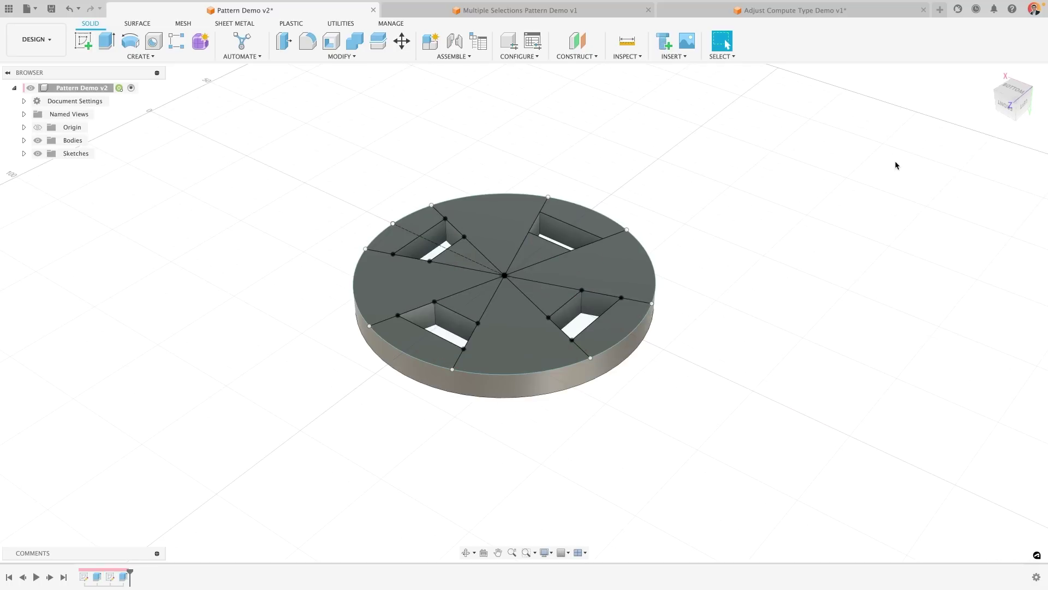
On the perforated plate design, select eleven edge hole profiles for an extrusion.
left_click(517, 17)
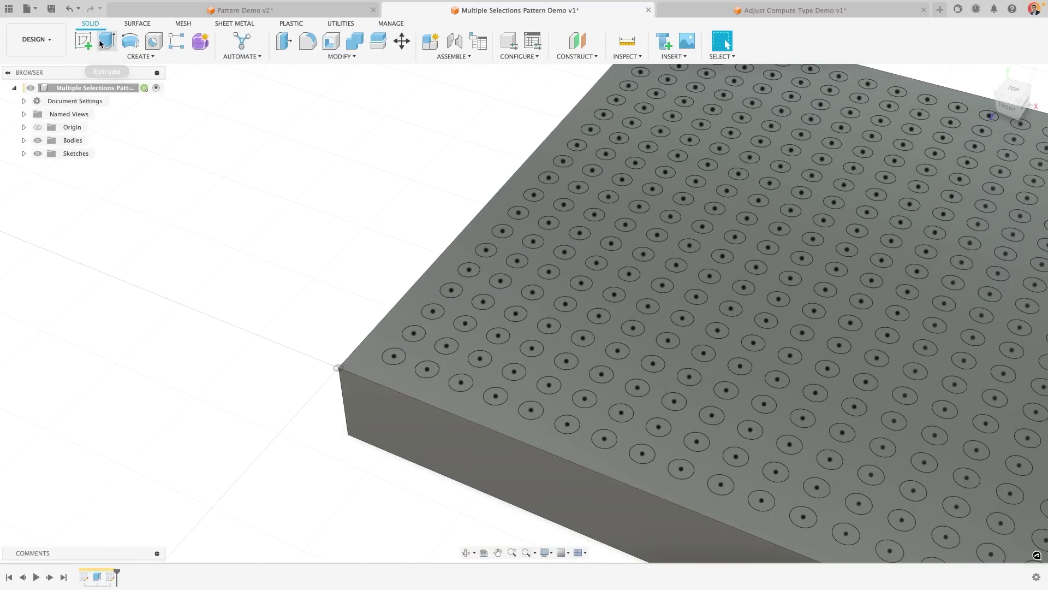
left_click(106, 41)
left_click(395, 356)
left_click(413, 333)
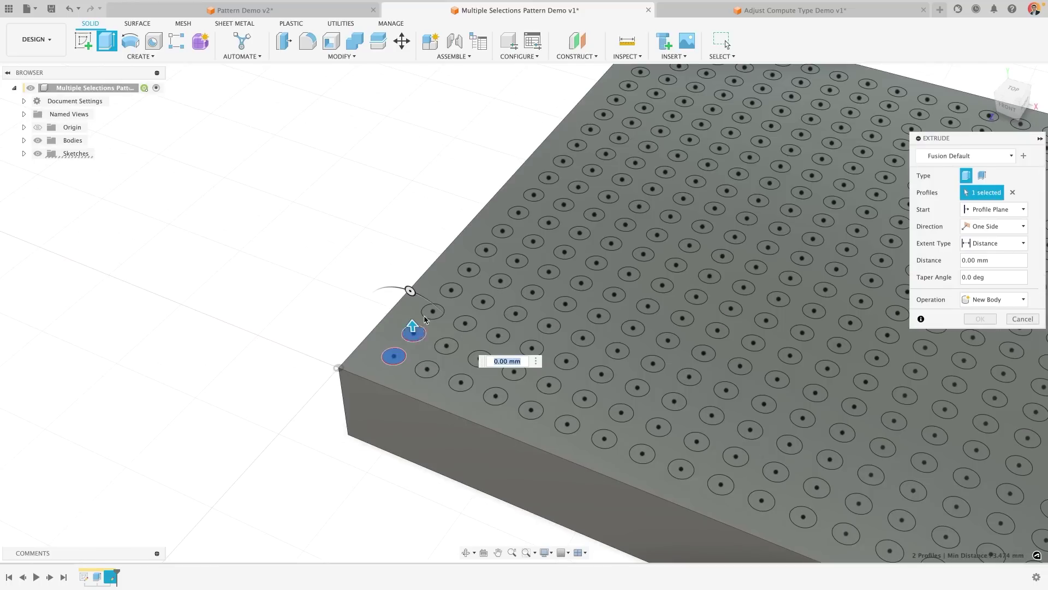
left_click(433, 311)
left_click(451, 290)
left_click(469, 270)
left_click(486, 250)
left_click(503, 231)
left_click(518, 212)
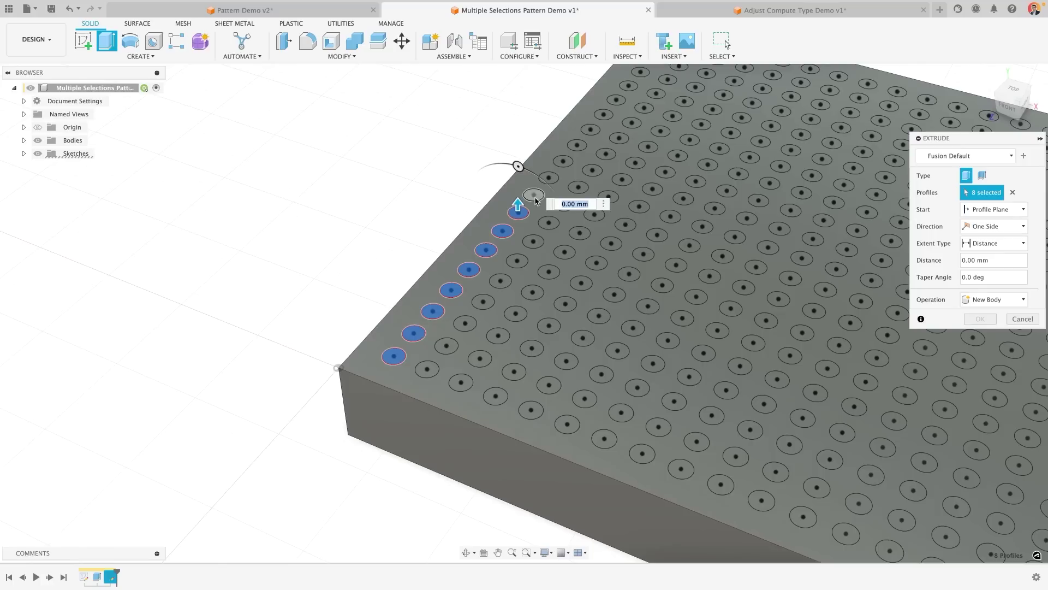
left_click(534, 194)
left_click(548, 178)
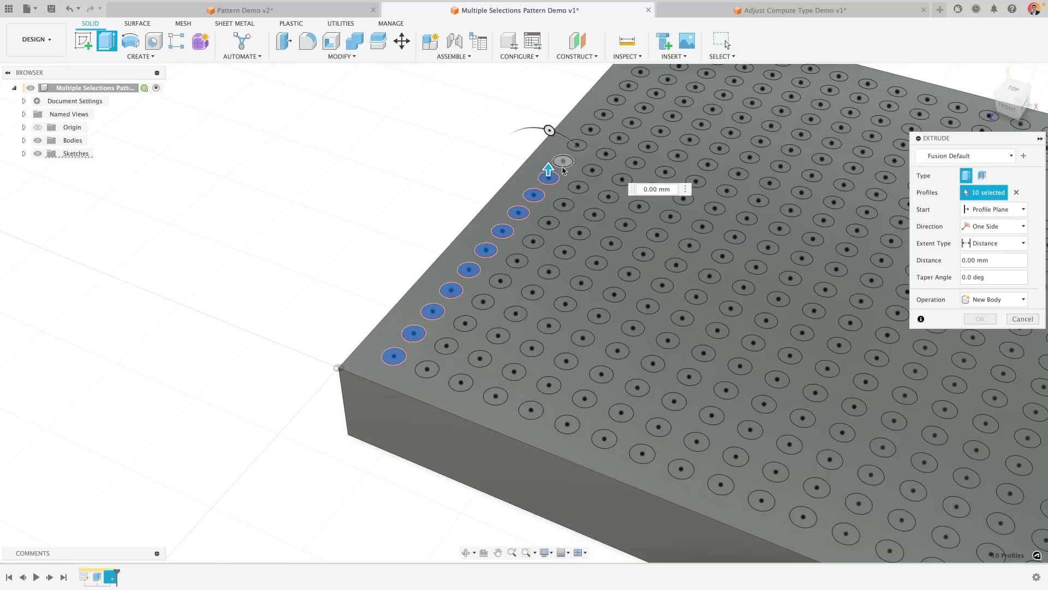
left_click(563, 161)
scroll(694, 362, "down", 2)
scroll(693, 362, "down", 3)
scroll(693, 362, "down", 2)
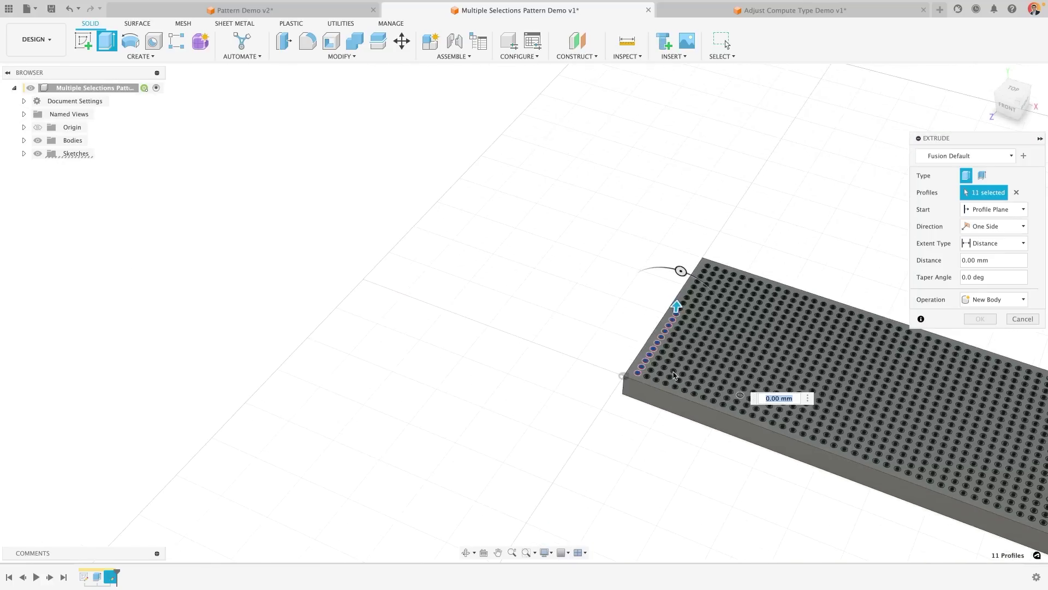
middle_click_drag(694, 362, 481, 307)
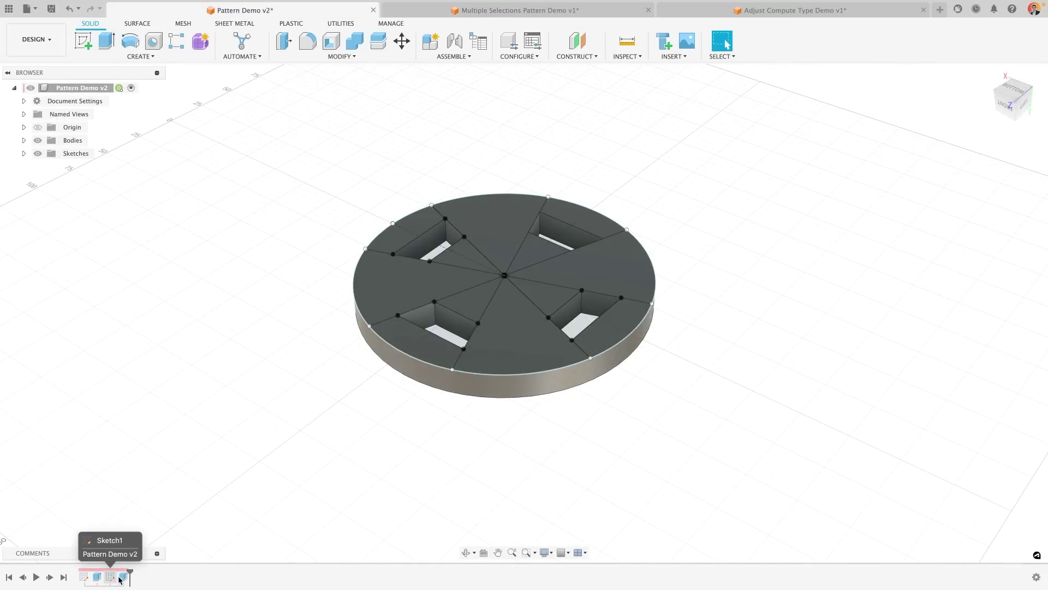
Delete the four-cut extrude and cut only the upper-right trapezoid through the disc with Extent All.
right_click(123, 577)
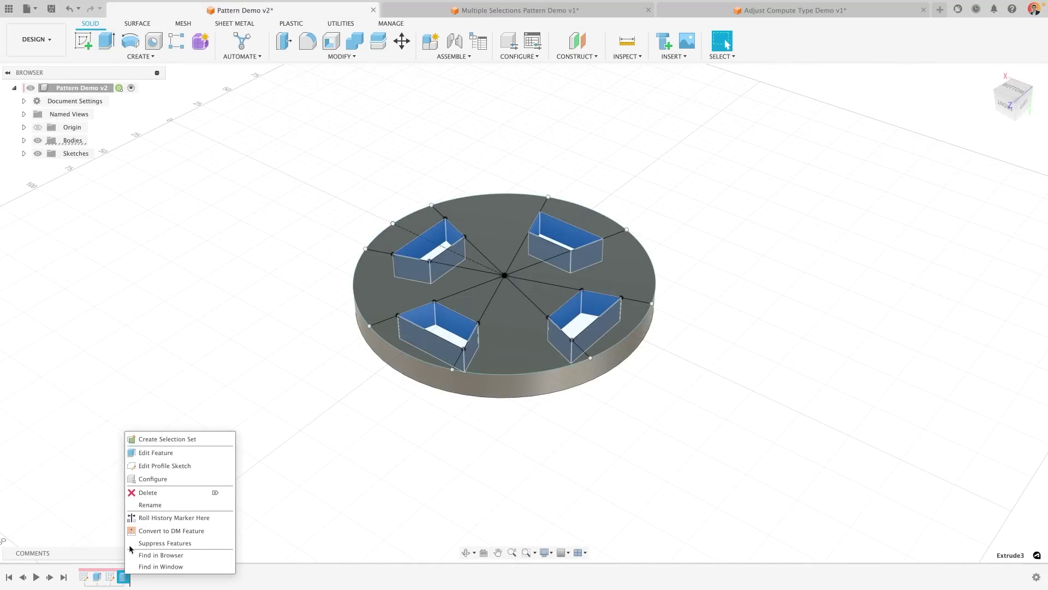
left_click(143, 492)
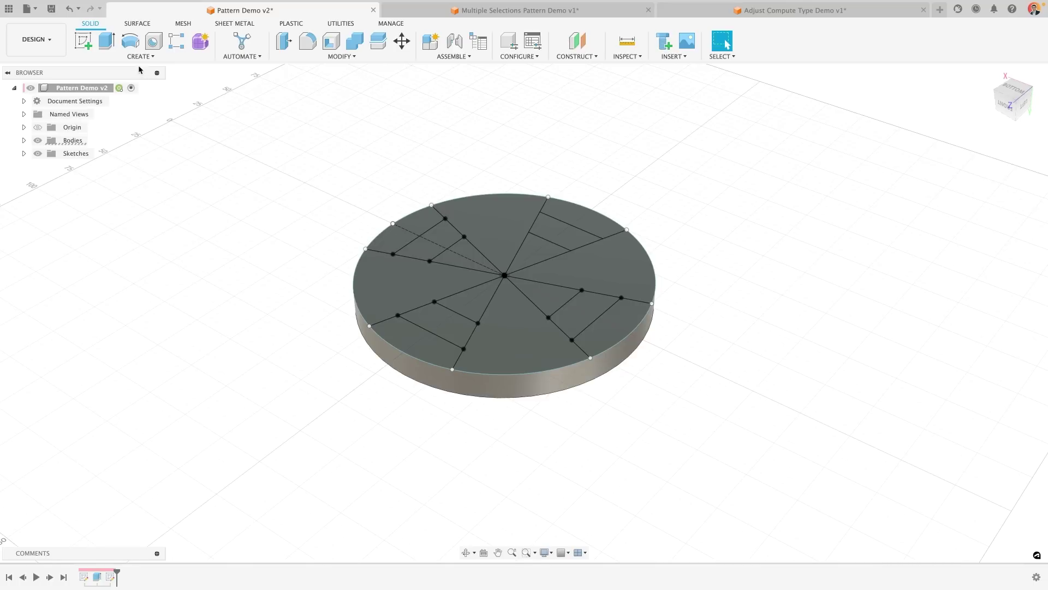
left_click(107, 41)
left_click(570, 247)
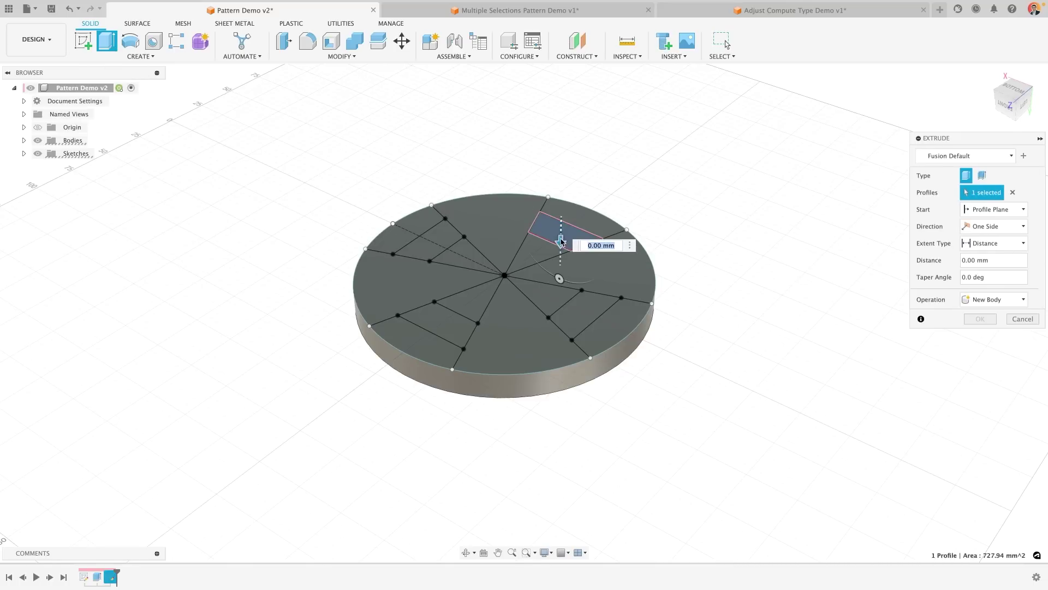
type("15")
left_click(994, 243)
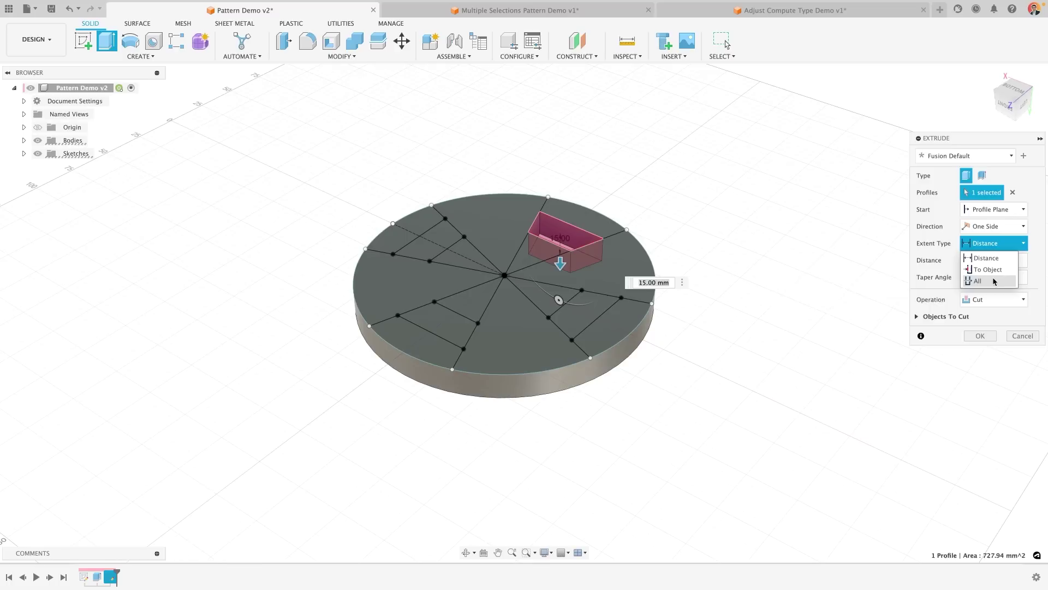
left_click(990, 281)
left_click(981, 335)
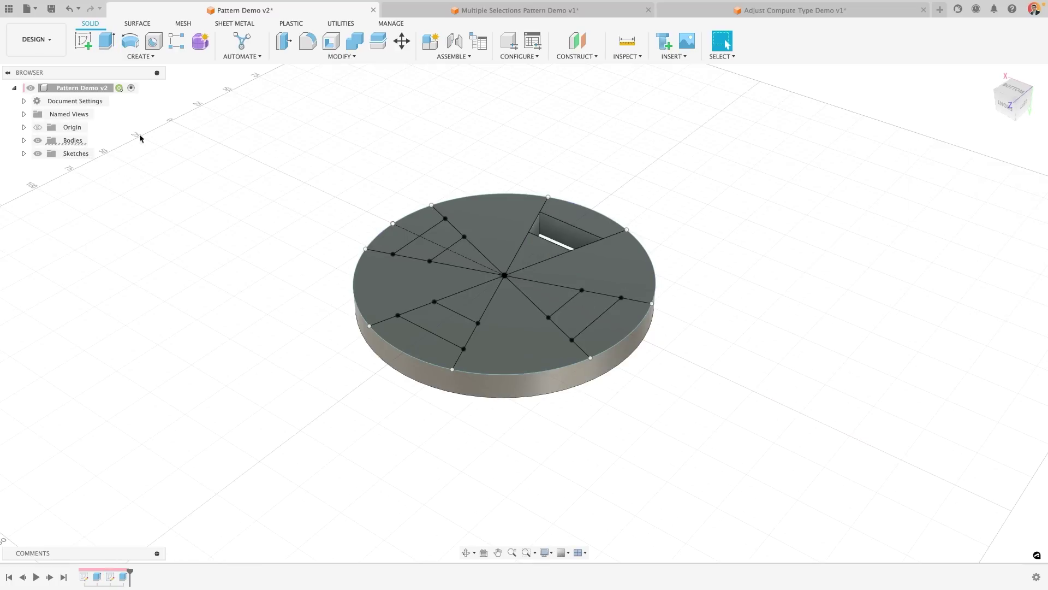
Hide Sketch1's lines in the Browser.
left_click(23, 153)
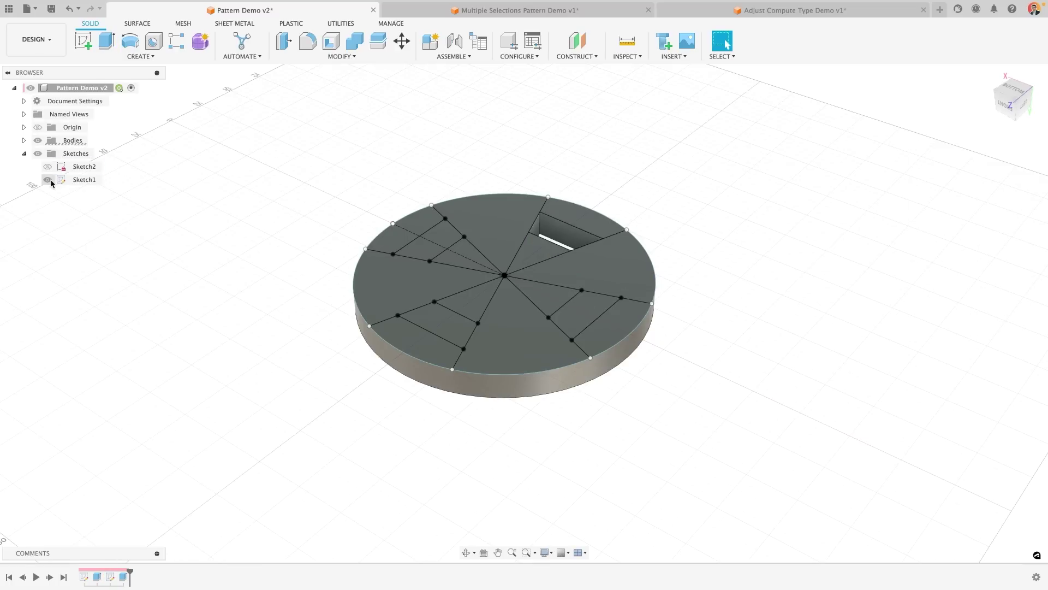
left_click(47, 179)
left_click(137, 57)
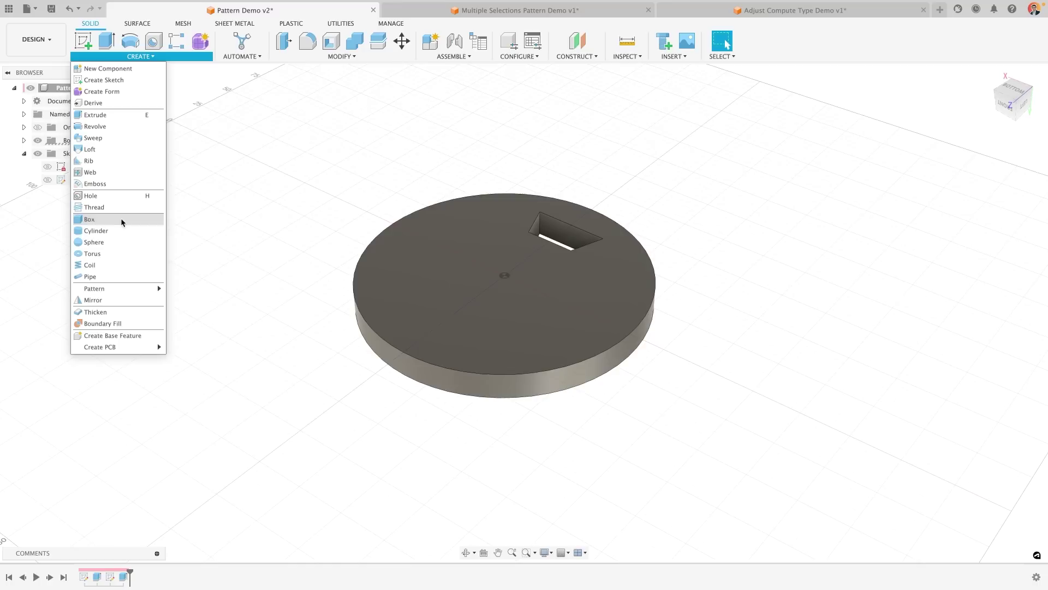
mouse_move(115, 289)
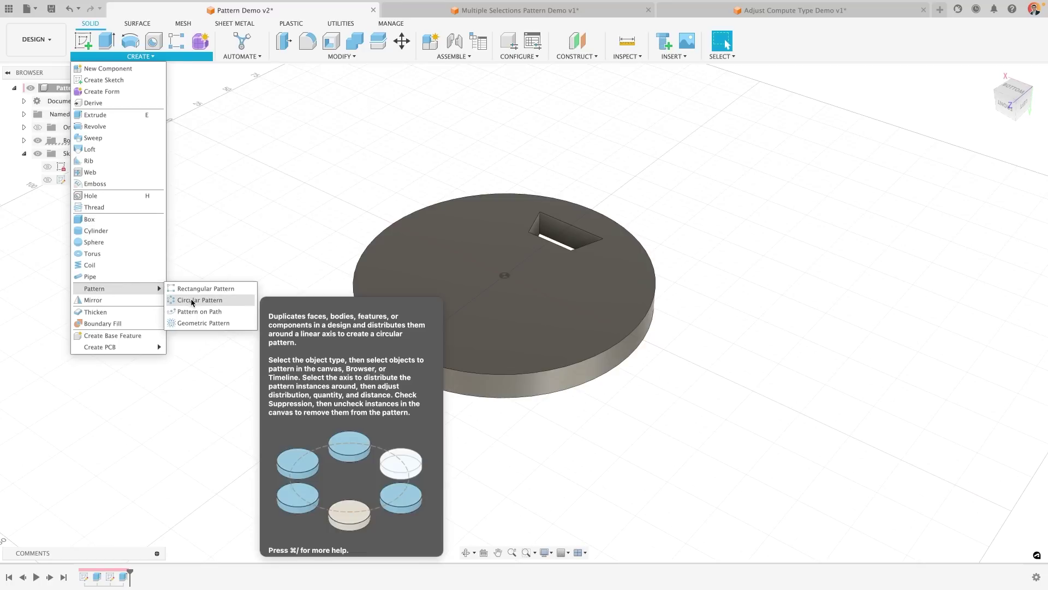
Circular-pattern the trapezoid cut about the disc edge axis with quantity 4.
left_click(192, 303)
left_click(569, 246)
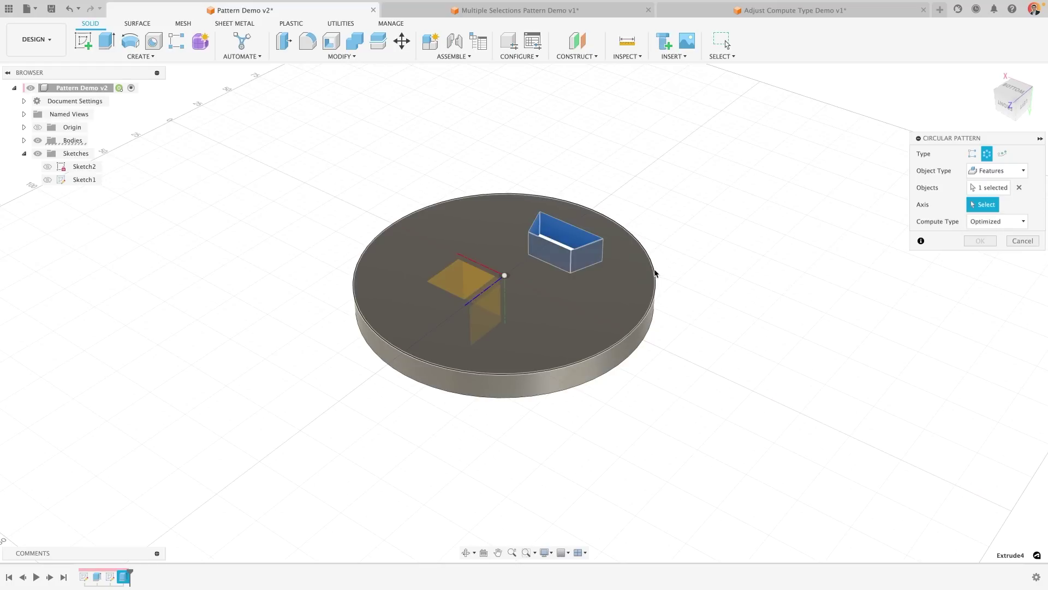
left_click(655, 278)
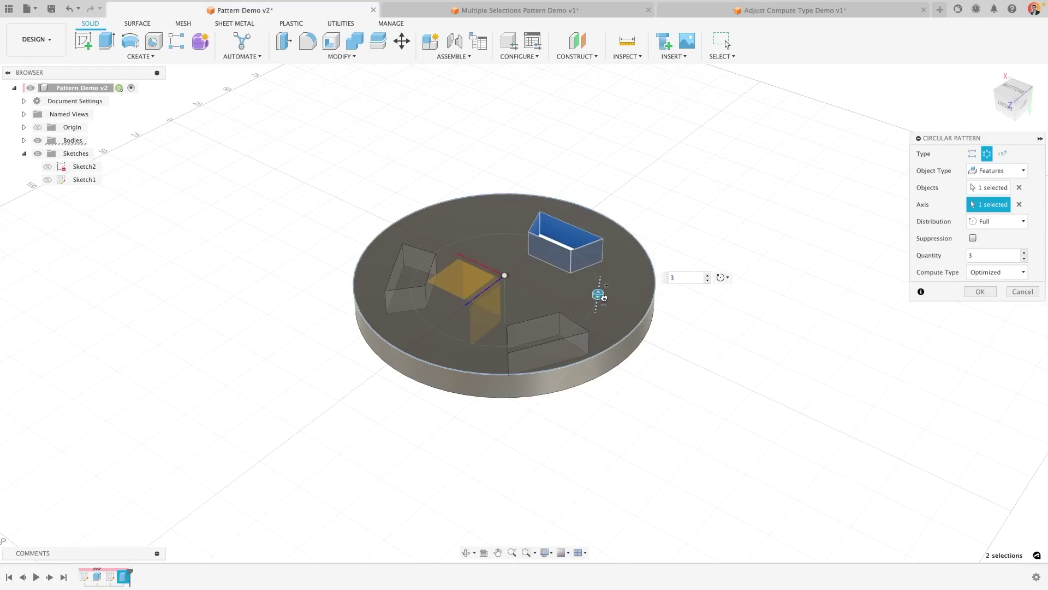
left_click_drag(599, 296, 603, 285)
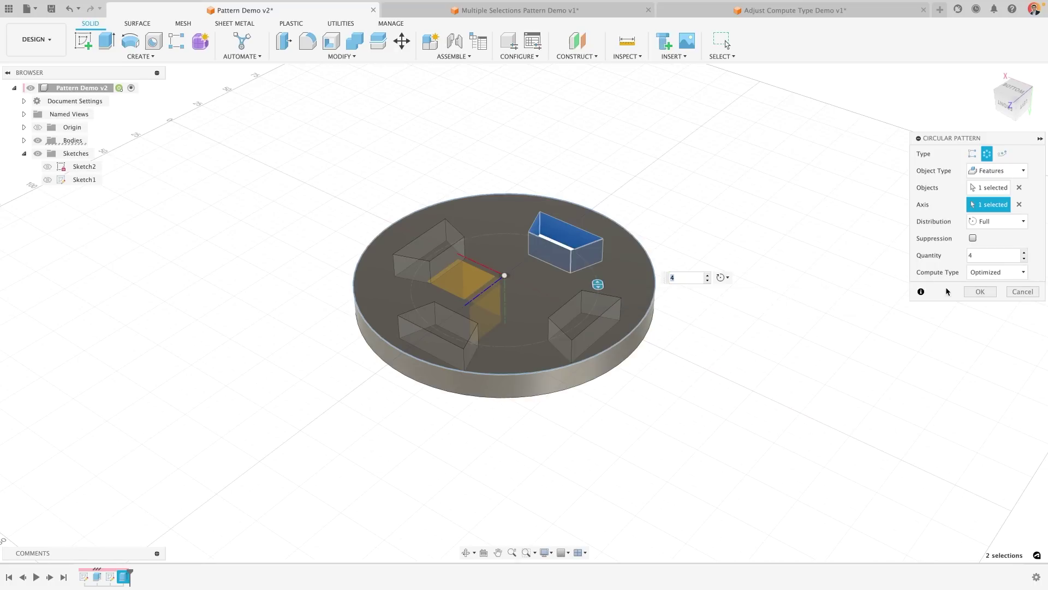
left_click(980, 291)
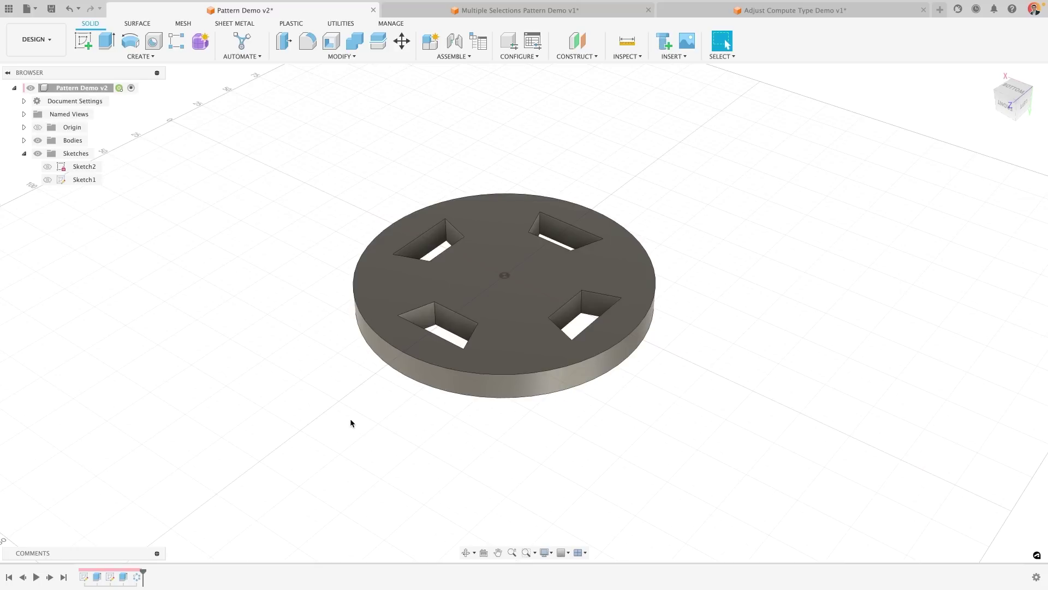
right_click(137, 579)
left_click(158, 466)
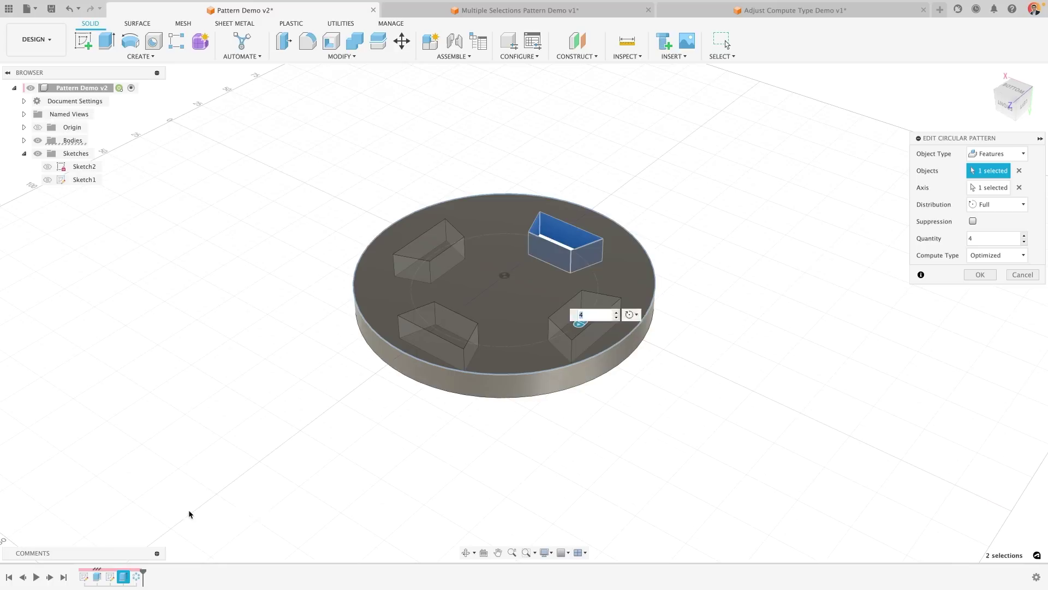
left_click(1019, 277)
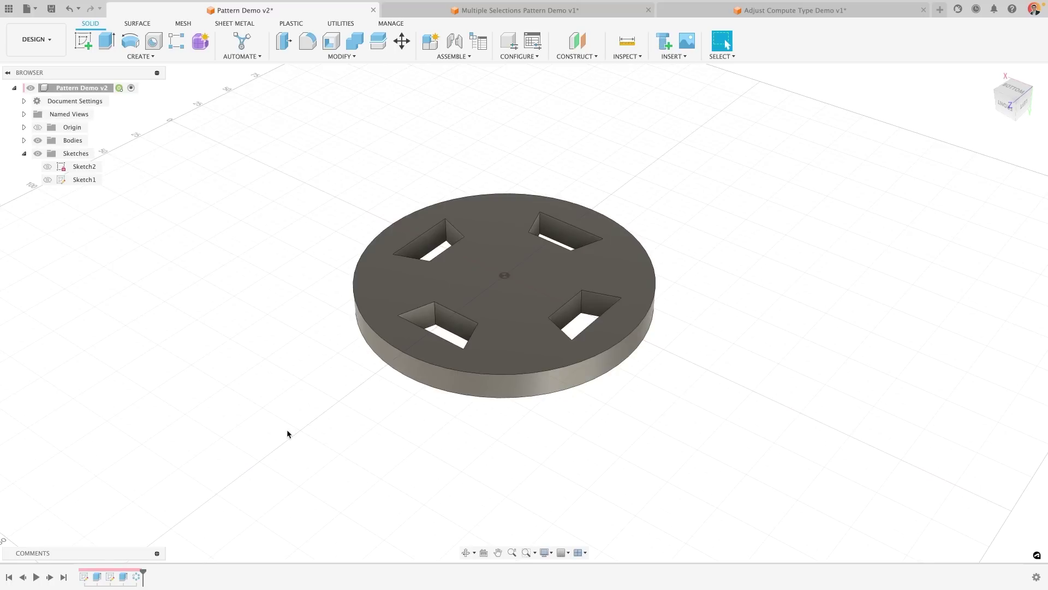
left_click(111, 577)
right_click(113, 580)
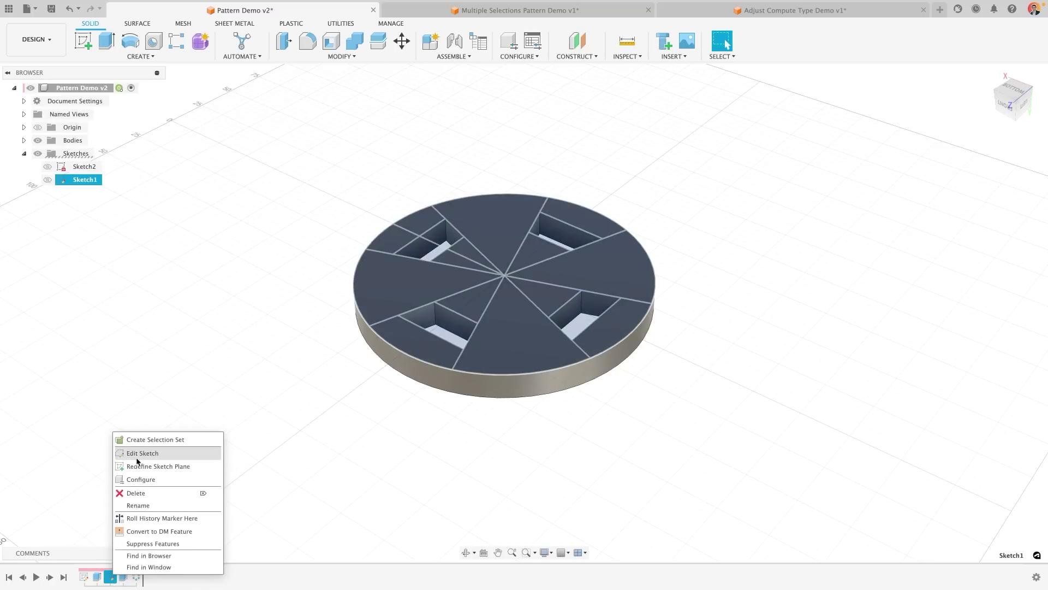
left_click(137, 457)
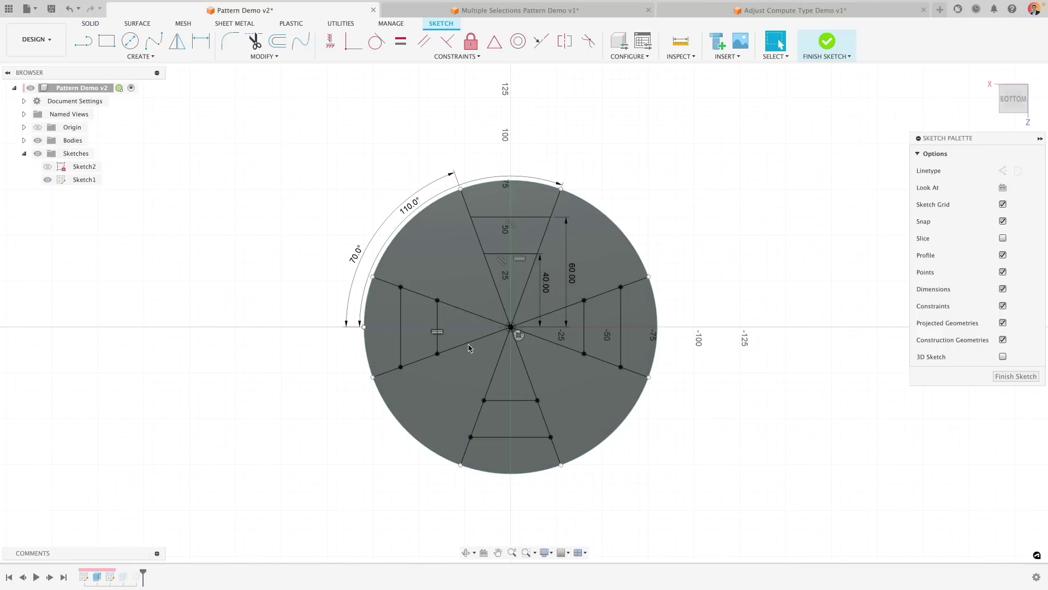
left_click(521, 338)
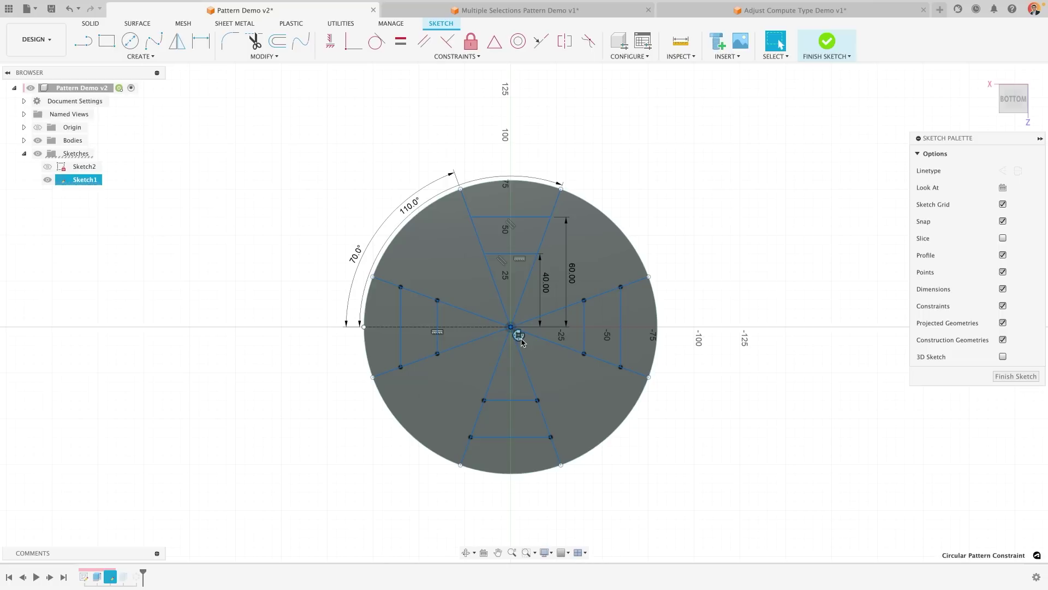
right_click(520, 338)
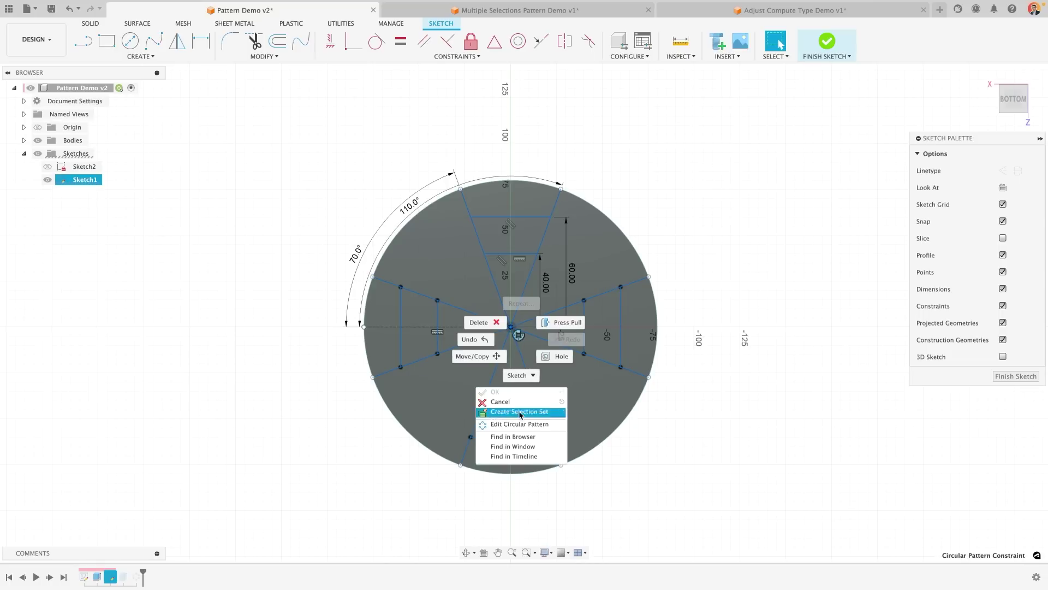
left_click(514, 429)
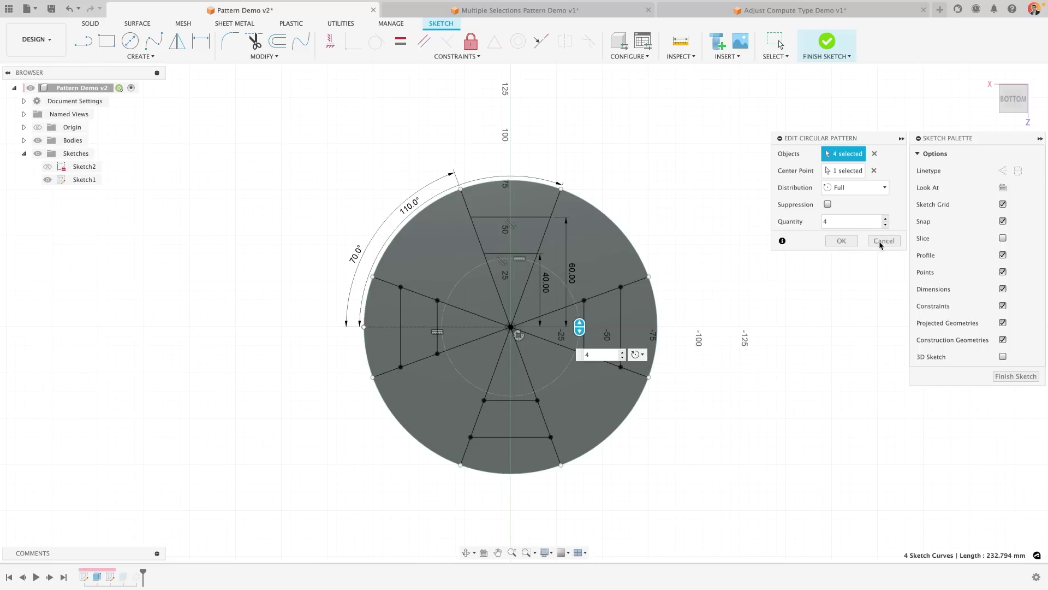
left_click(884, 241)
left_click(826, 41)
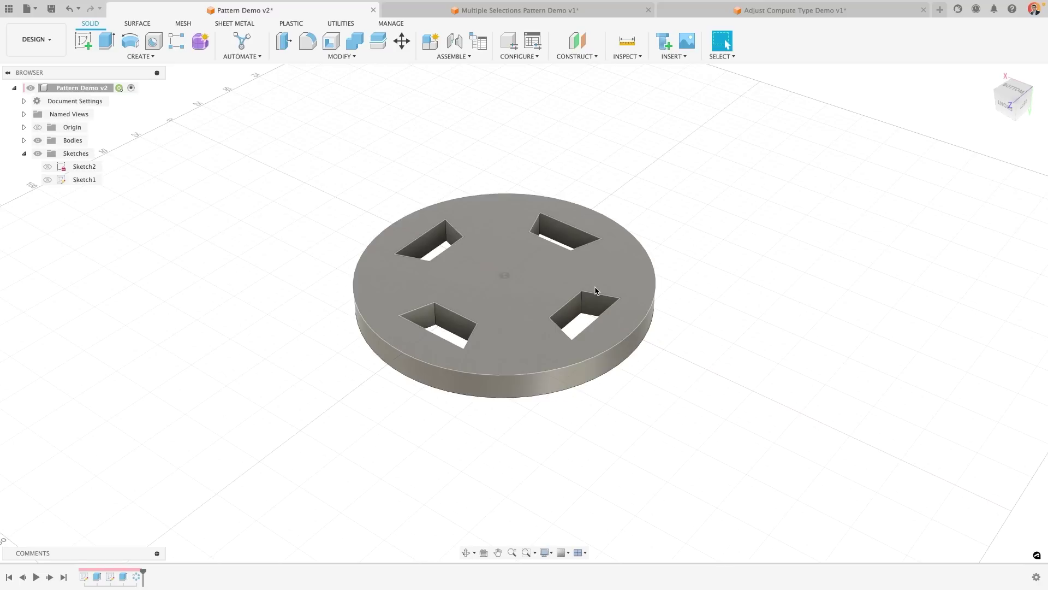
Switch to the perforated plate design and roll the timeline to the end in a tilted 3D view.
key("ctrl+Tab")
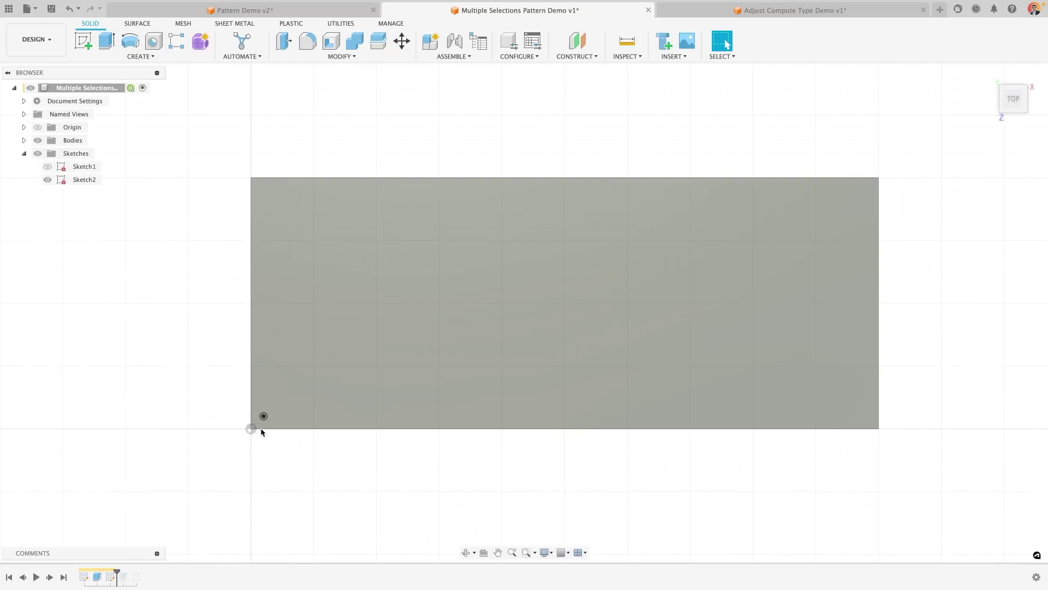
scroll(263, 428, "up", 3)
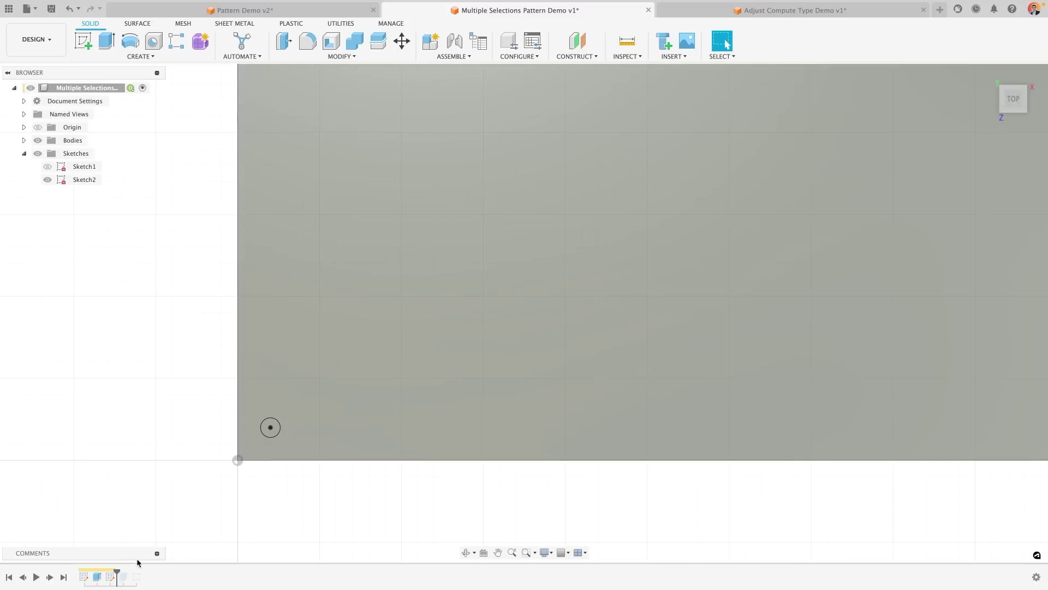
left_click_drag(116, 571, 129, 572)
middle_click_drag(264, 487, 302, 382, "shift")
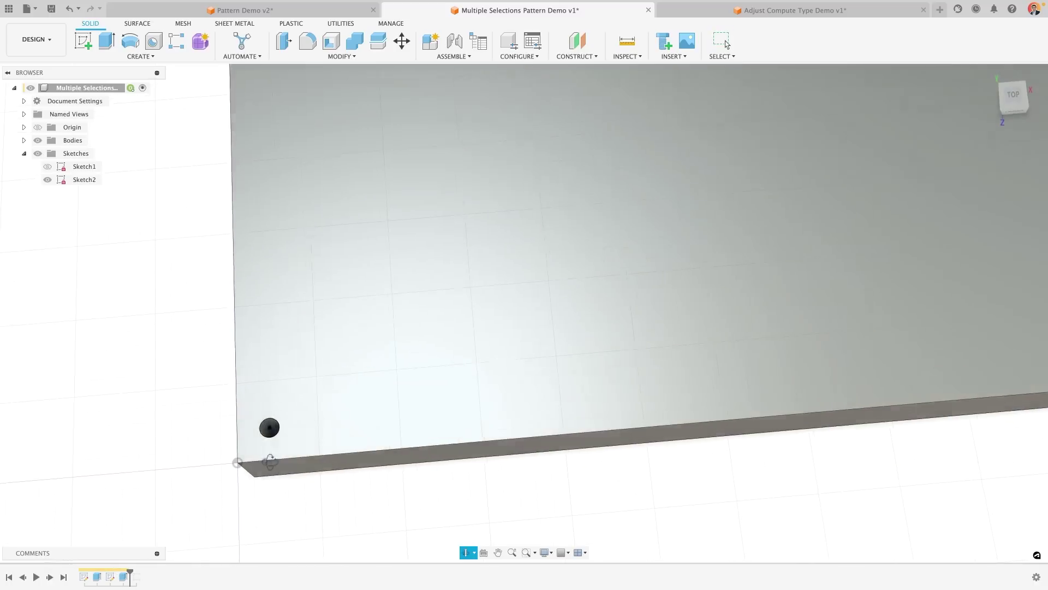
scroll(305, 384, "down", 3)
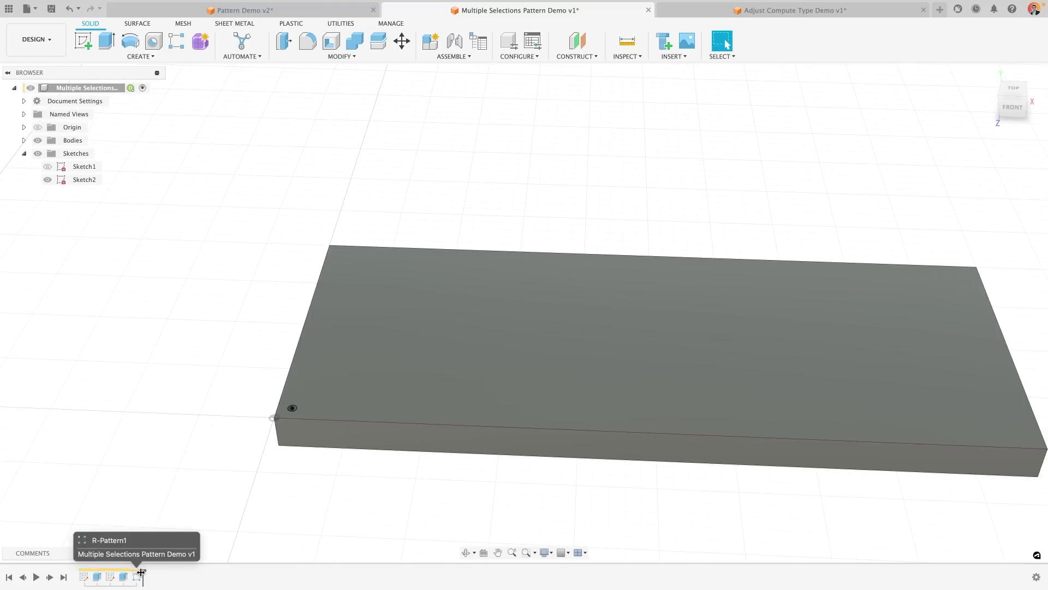
left_click_drag(130, 571, 143, 572)
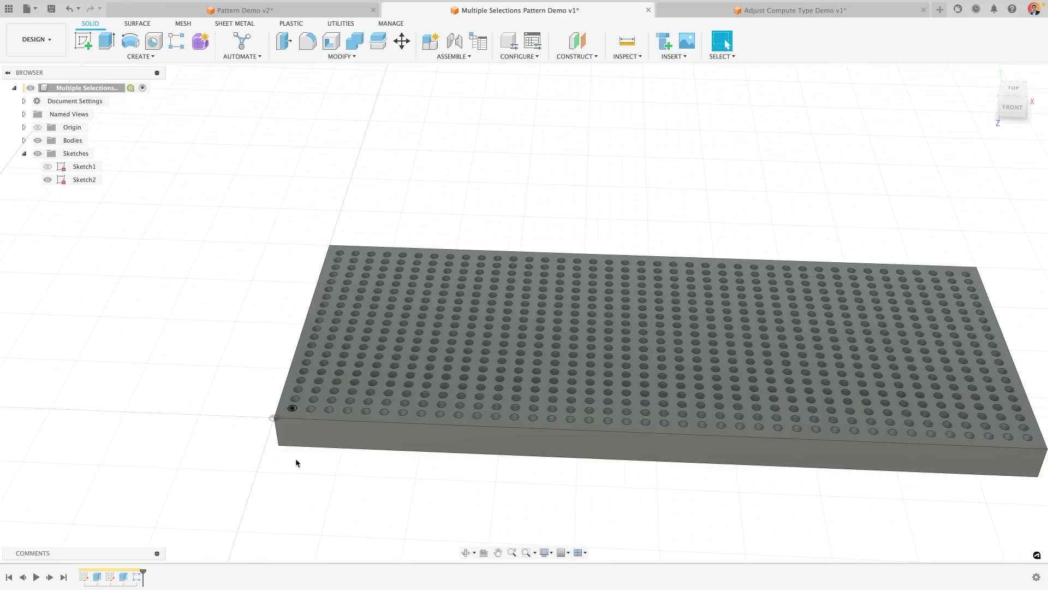
Open R-Pattern1's Edit Rectangular Pattern settings and review the Compute Type choices.
right_click(137, 577)
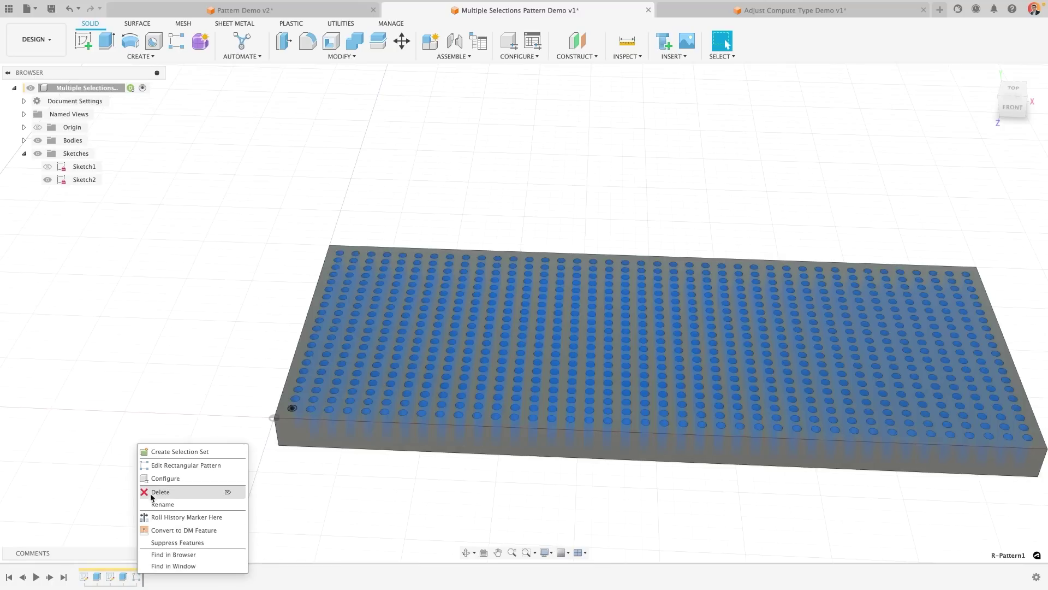
left_click(159, 465)
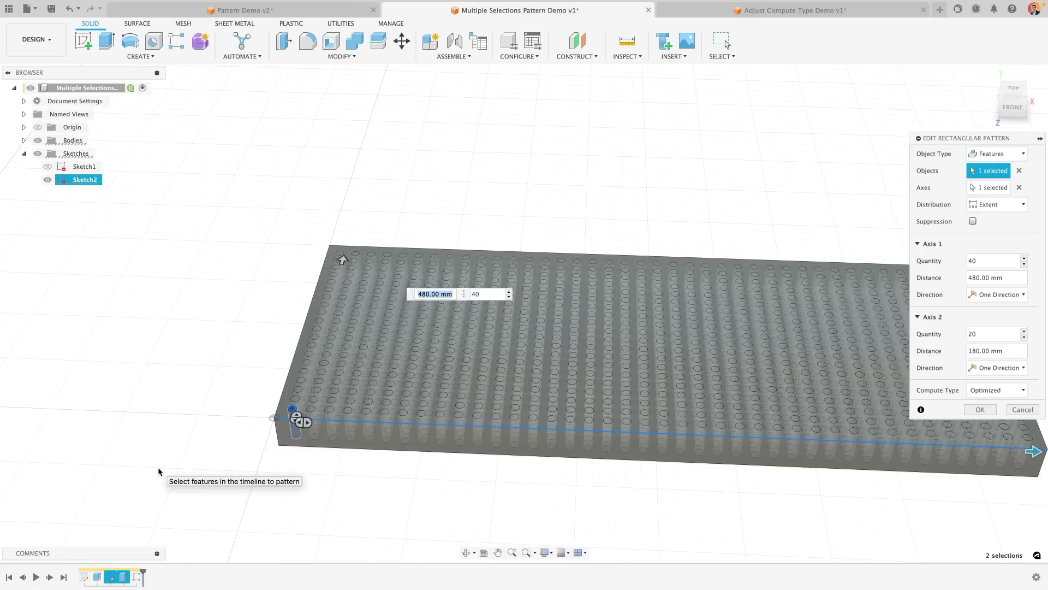
scroll(482, 375, "down", 2)
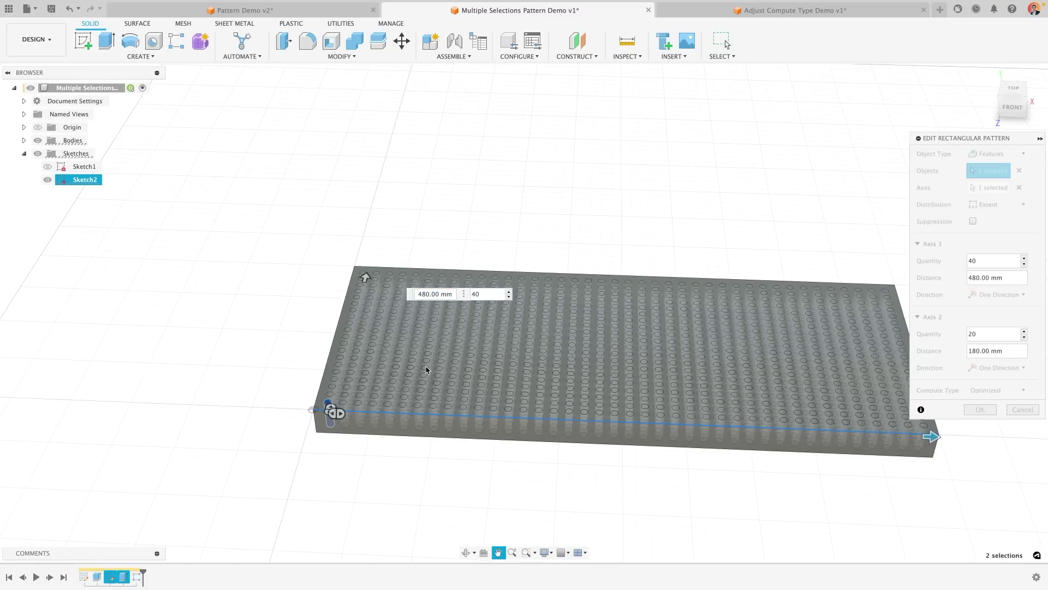
middle_click_drag(482, 375, 419, 364)
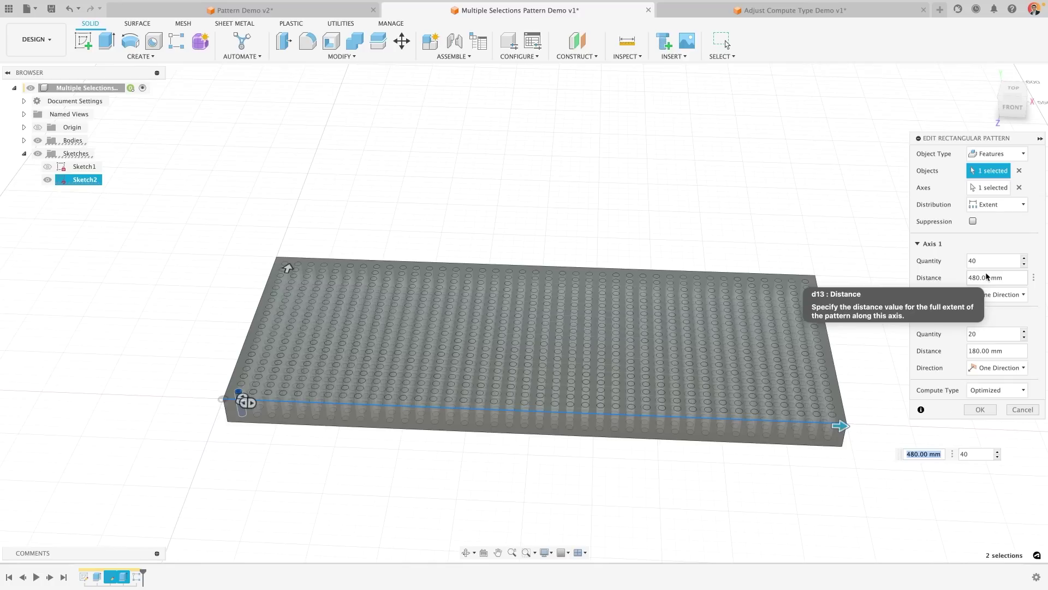
left_click(997, 390)
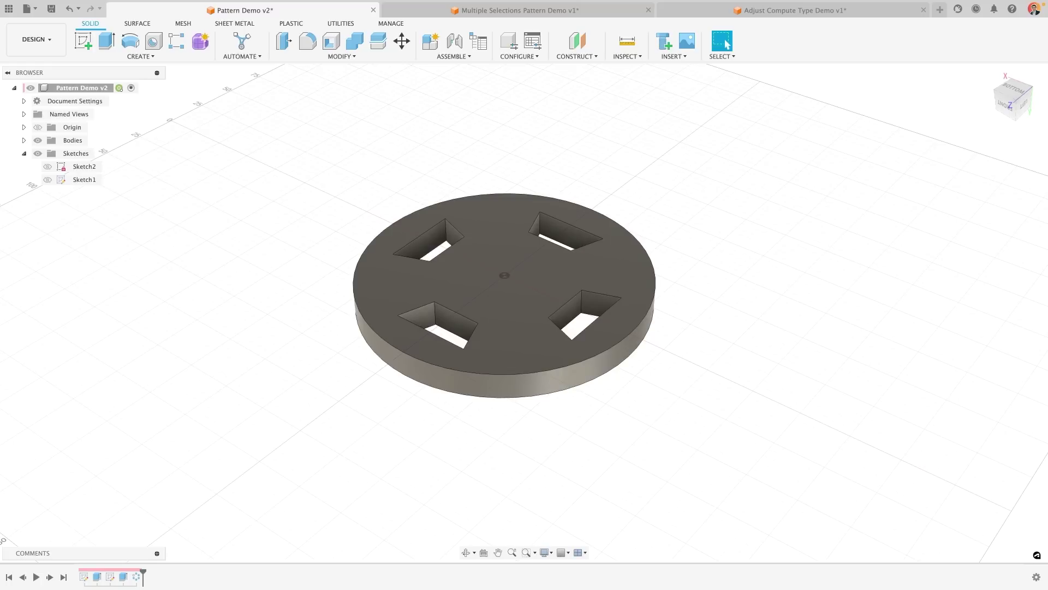
Edit Sketch1's circular pattern to quantity 5 and finish the sketch.
key("ctrl+z")
right_click(111, 577)
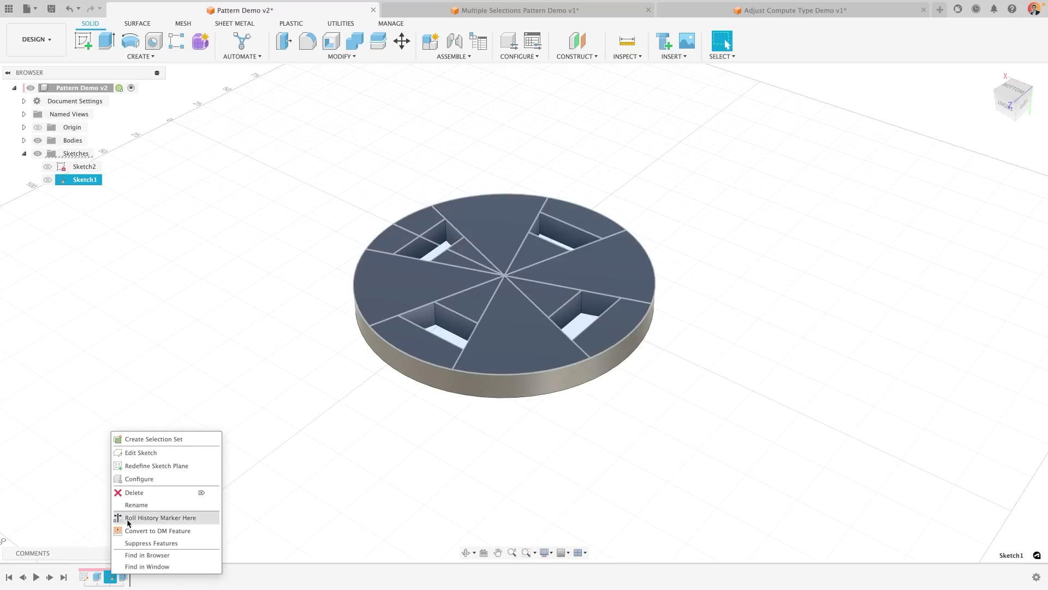
left_click(140, 458)
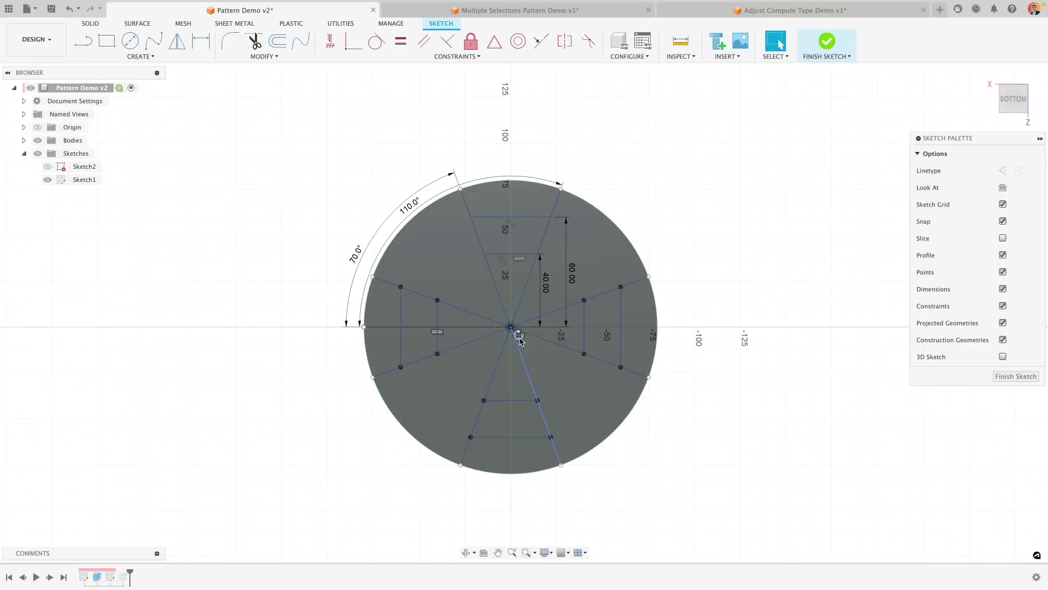
right_click(519, 341)
left_click(513, 400)
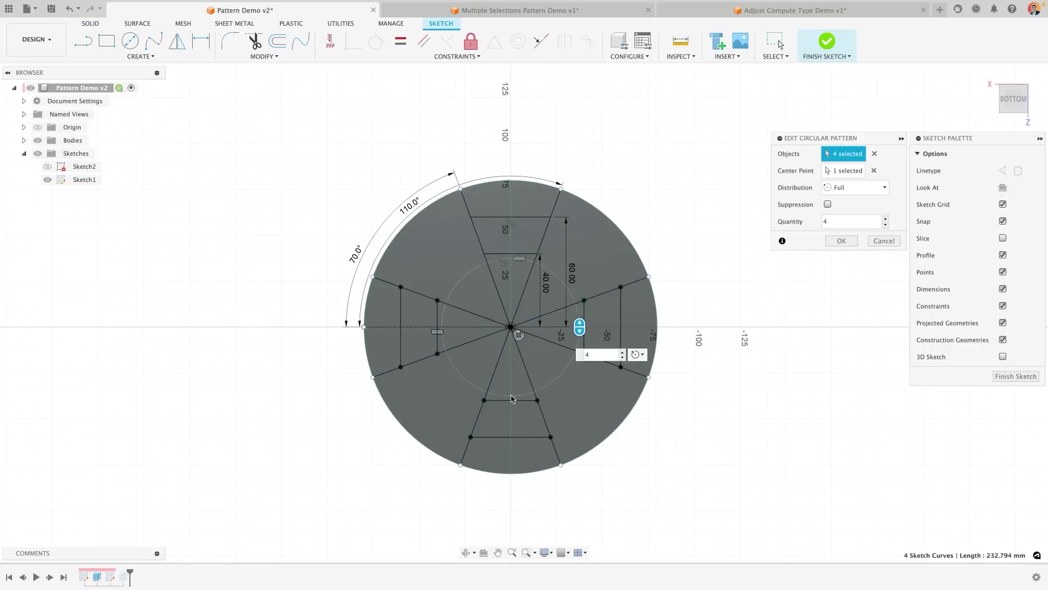
left_click(621, 352)
left_click(837, 240)
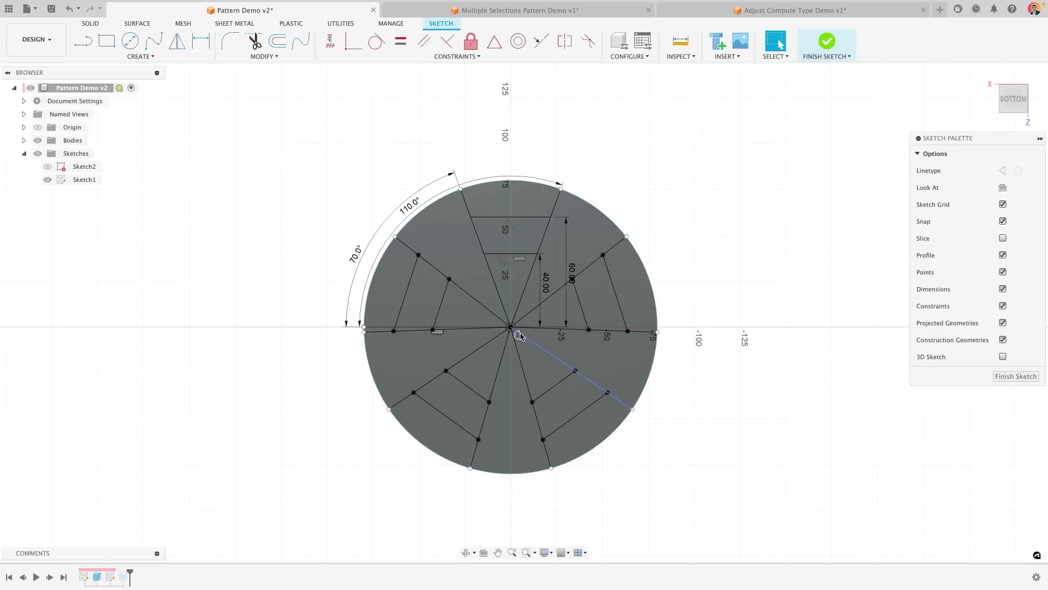
left_click(827, 42)
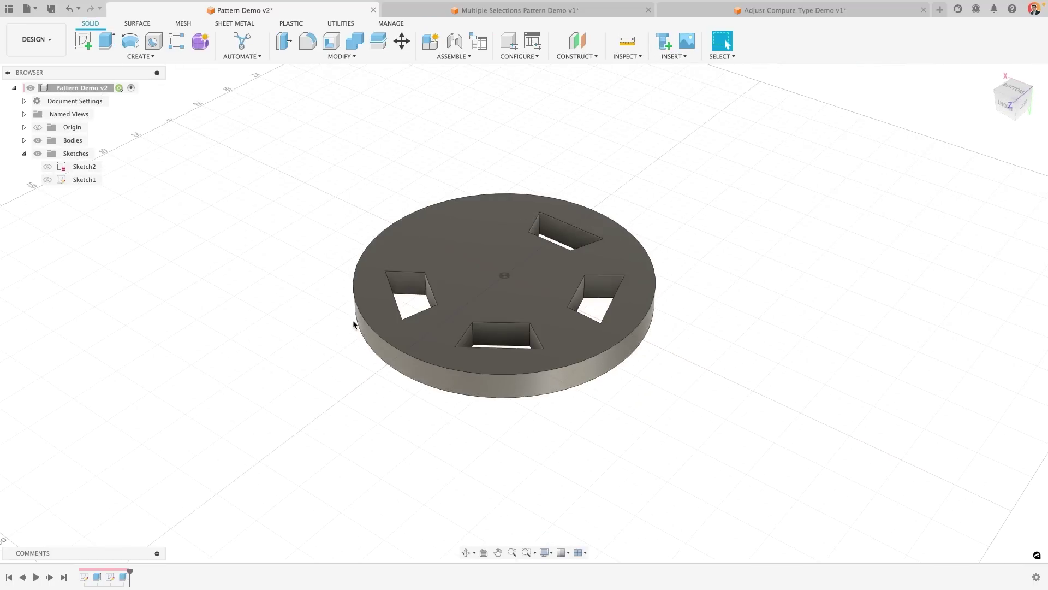
Edit Extrude4 to include the fifth trapezoid profile in the through-cut.
right_click(123, 576)
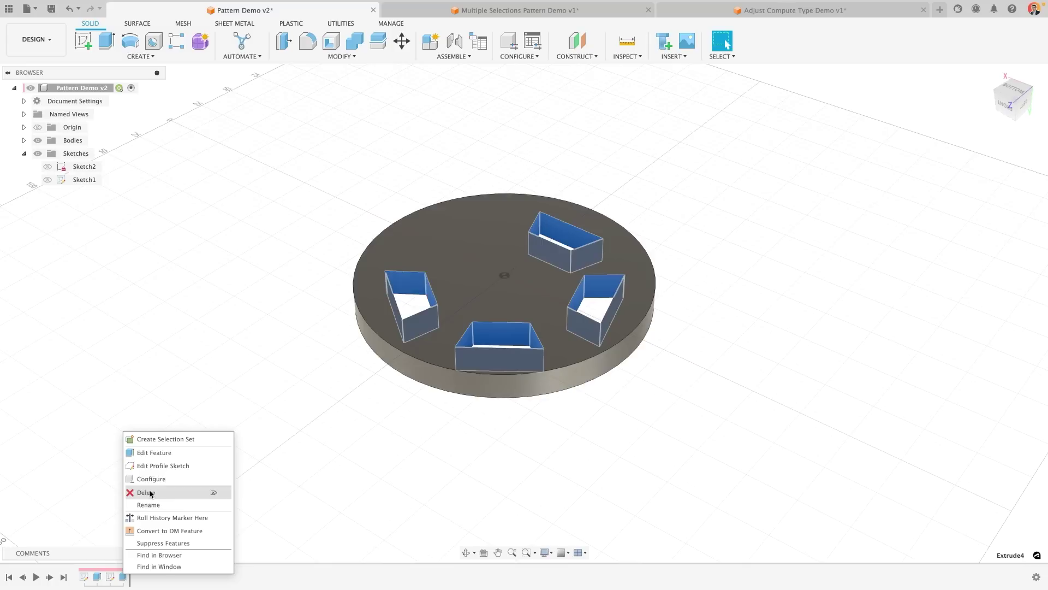
left_click(161, 447)
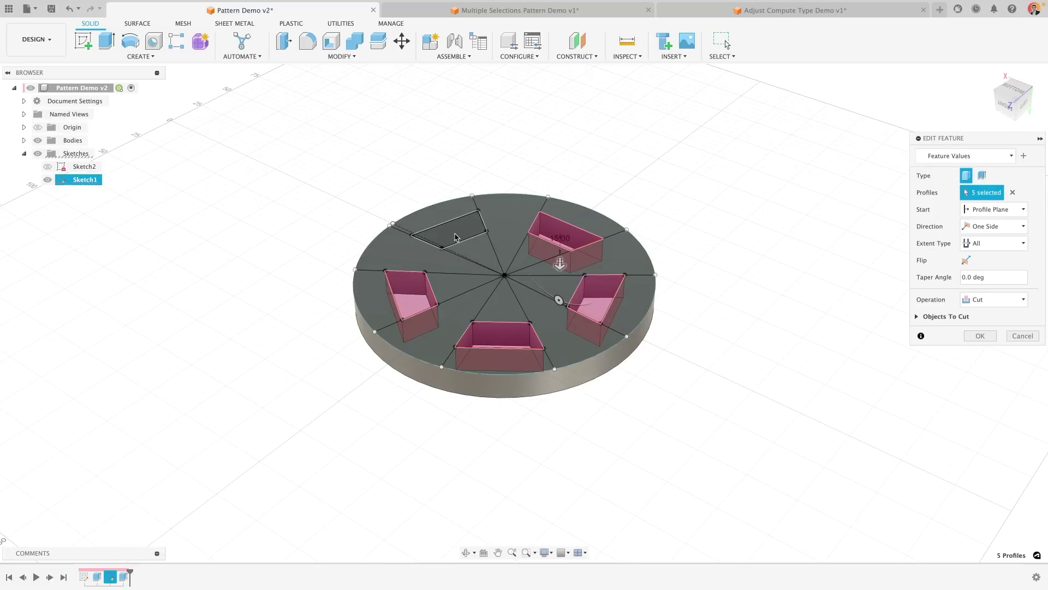
left_click(445, 261)
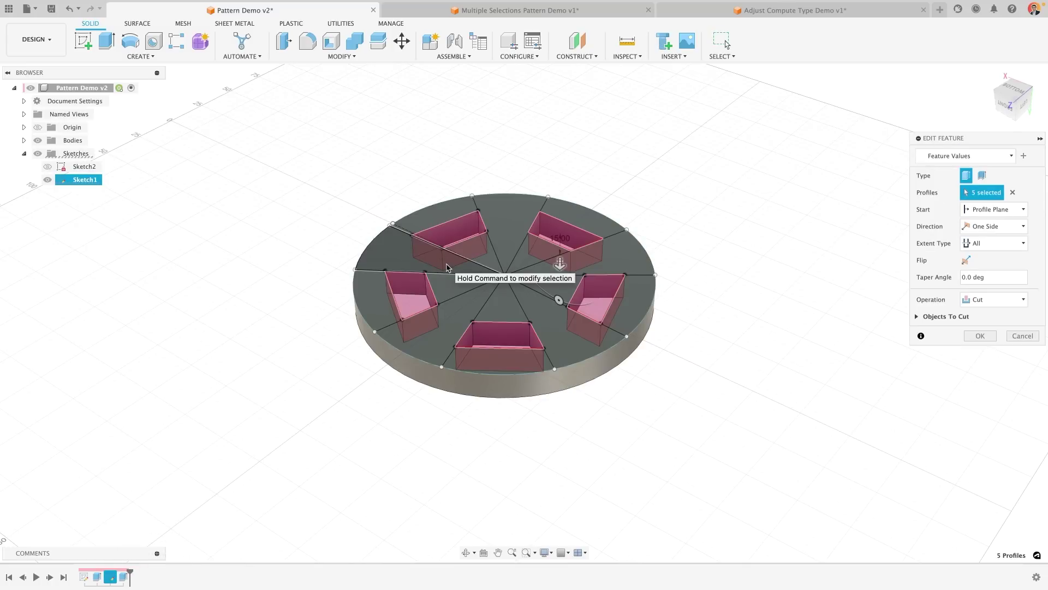
left_click(980, 336)
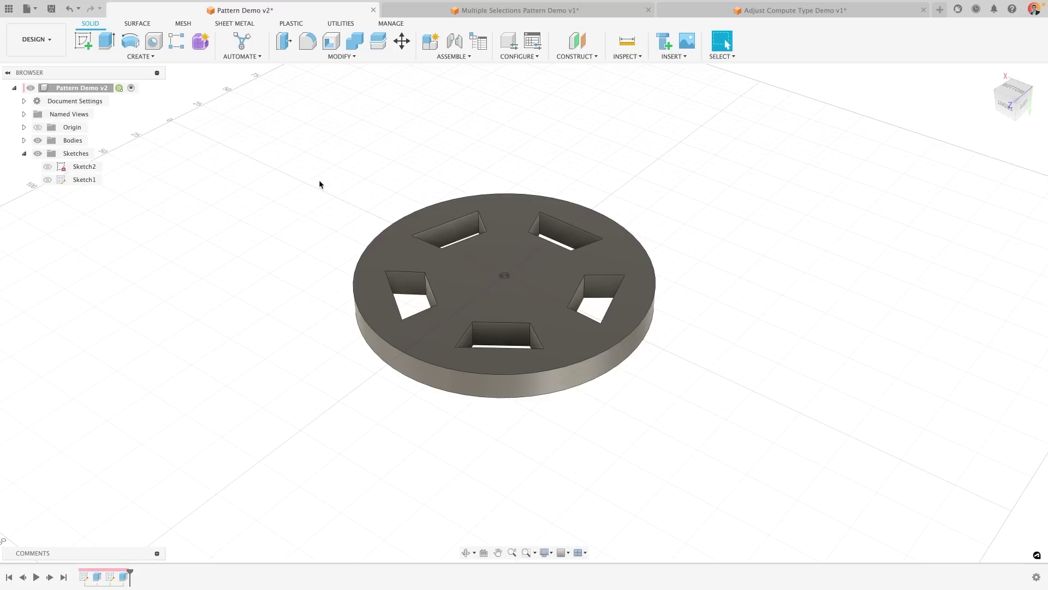
Fillet the four vertical corner edges of a single trapezoid pocket in the disc.
left_click(307, 43)
left_click(598, 244)
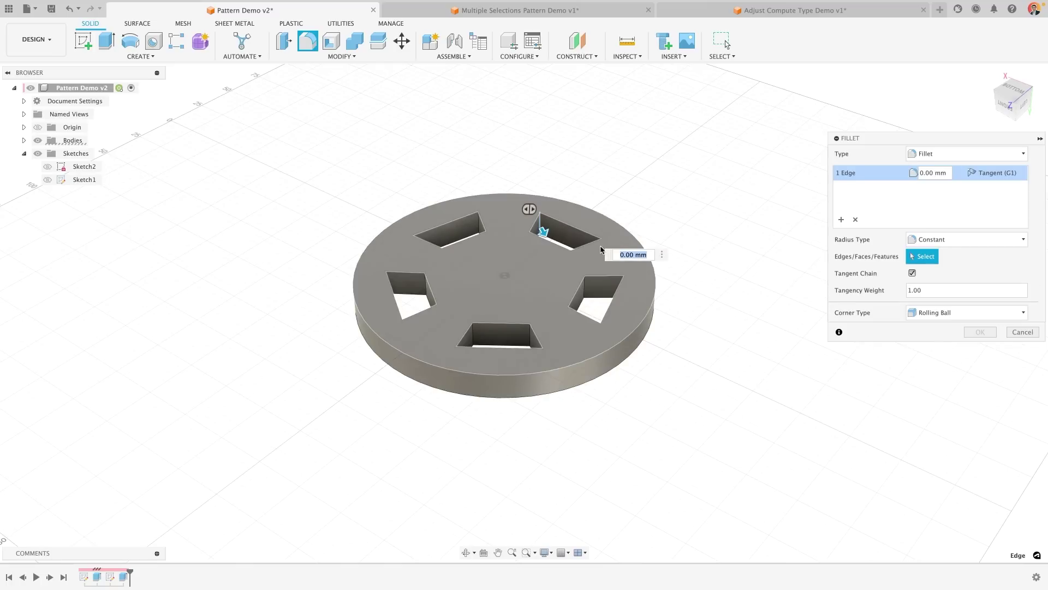
mouse_move(599, 246)
middle_mouse_down("shift")
mouse_move(646, 268)
mouse_move(476, 211)
mouse_move(442, 316)
mouse_move(562, 313)
middle_mouse_up("shift")
left_click(476, 212)
left_click(442, 319)
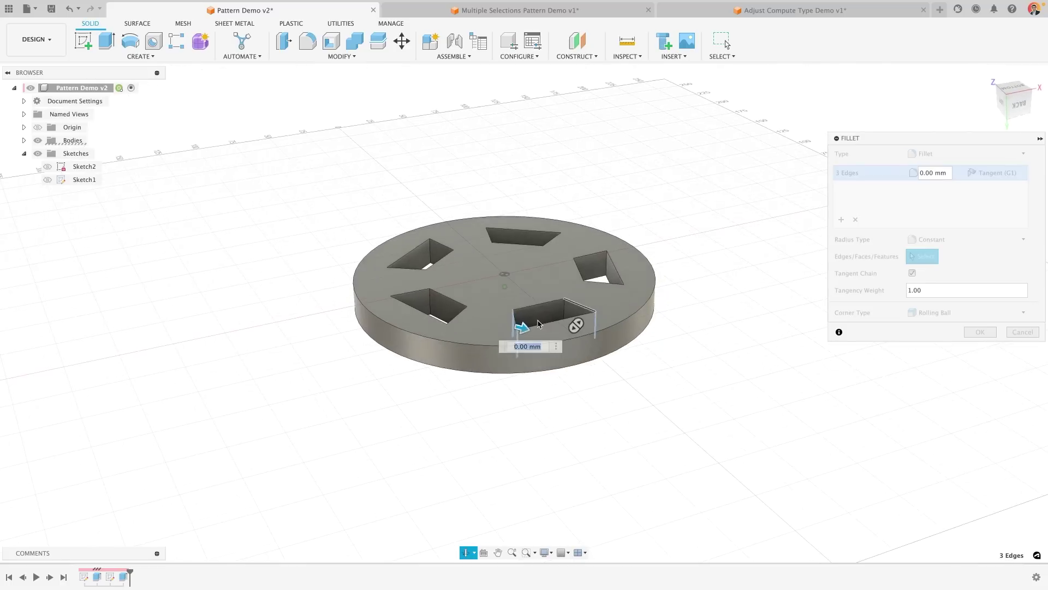
left_click(562, 313)
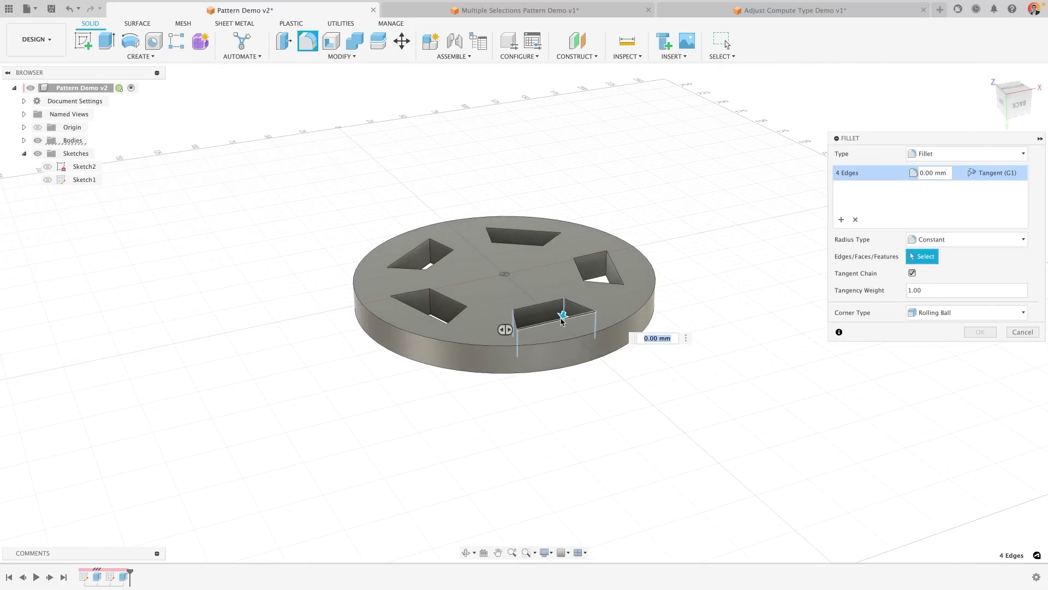
type("10")
key("Return")
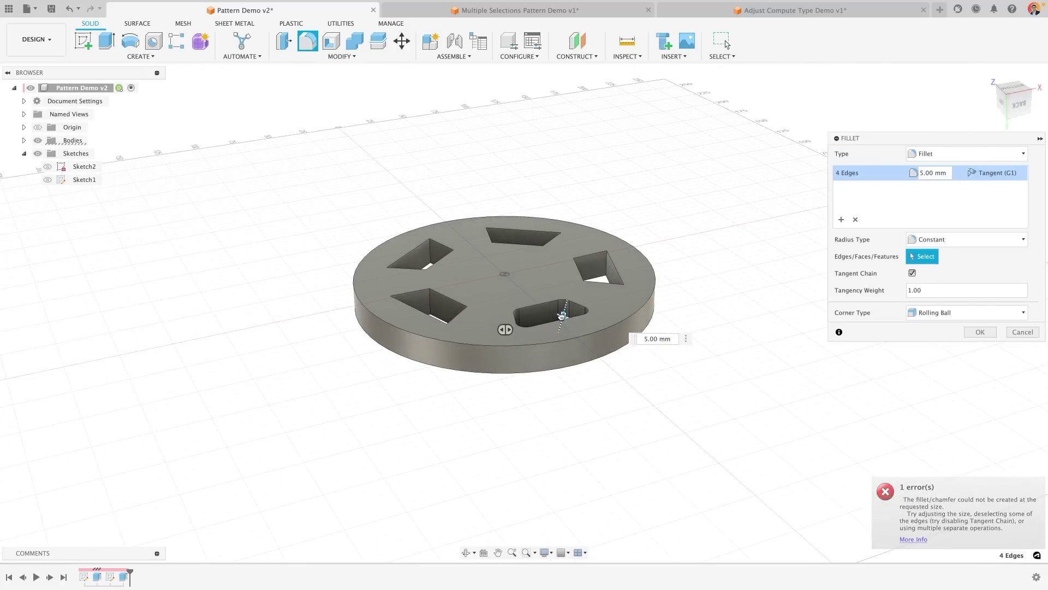
middle_click_drag(562, 315, 559, 319, "shift")
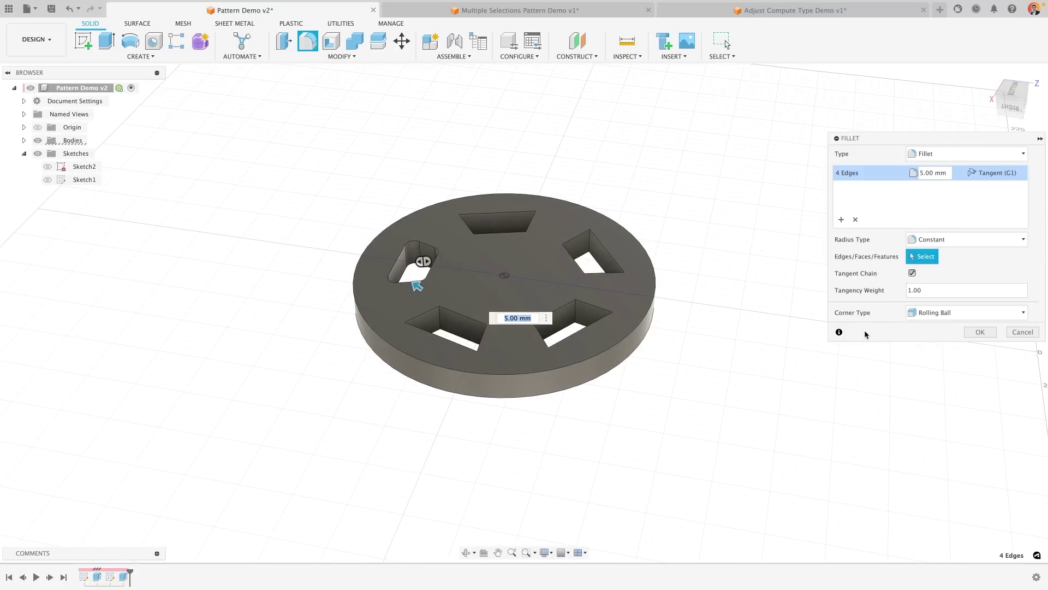
left_click(980, 332)
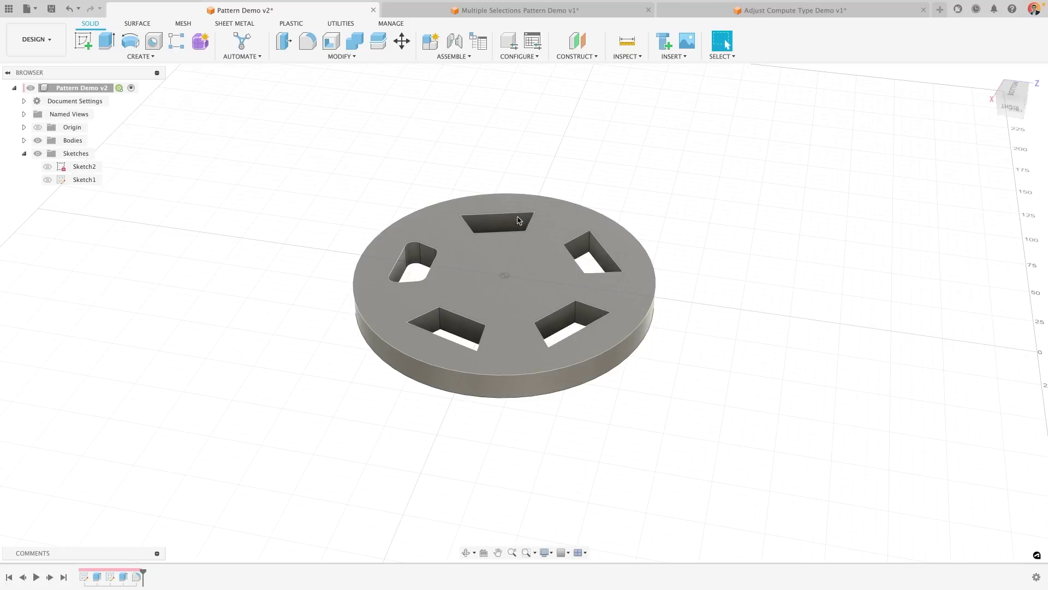
Switch to the perforated plate design and roll the timeline back before R-Pattern1.
left_click(513, 16)
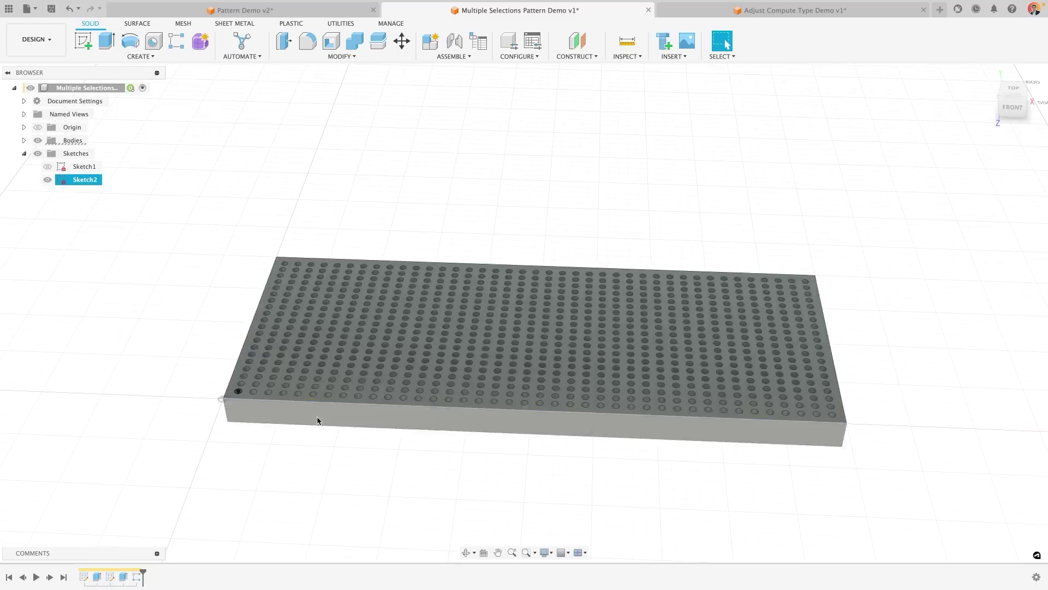
scroll(284, 382, "up", 5)
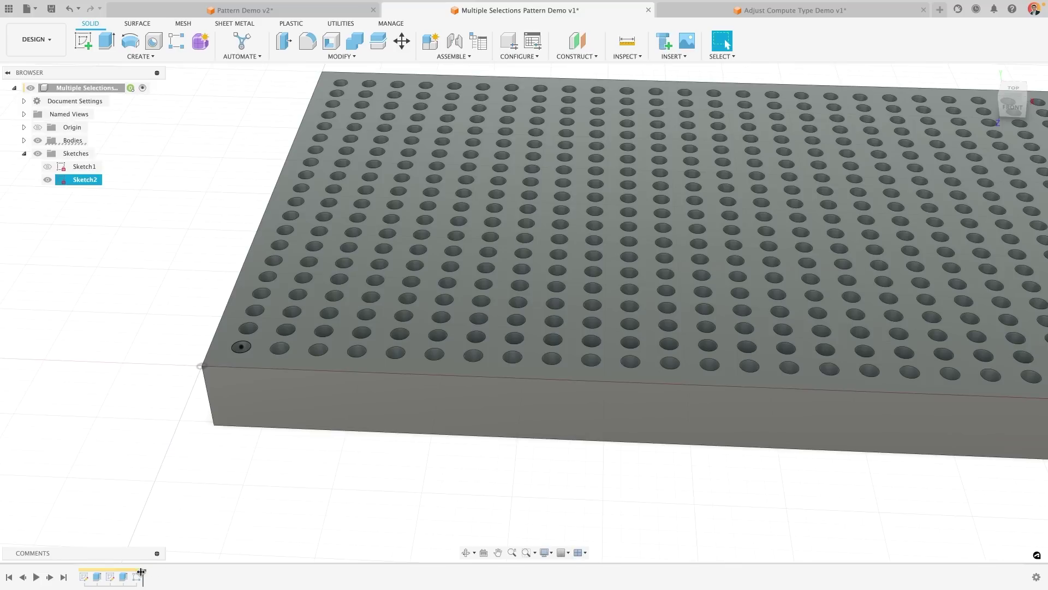
left_click_drag(142, 572, 130, 571)
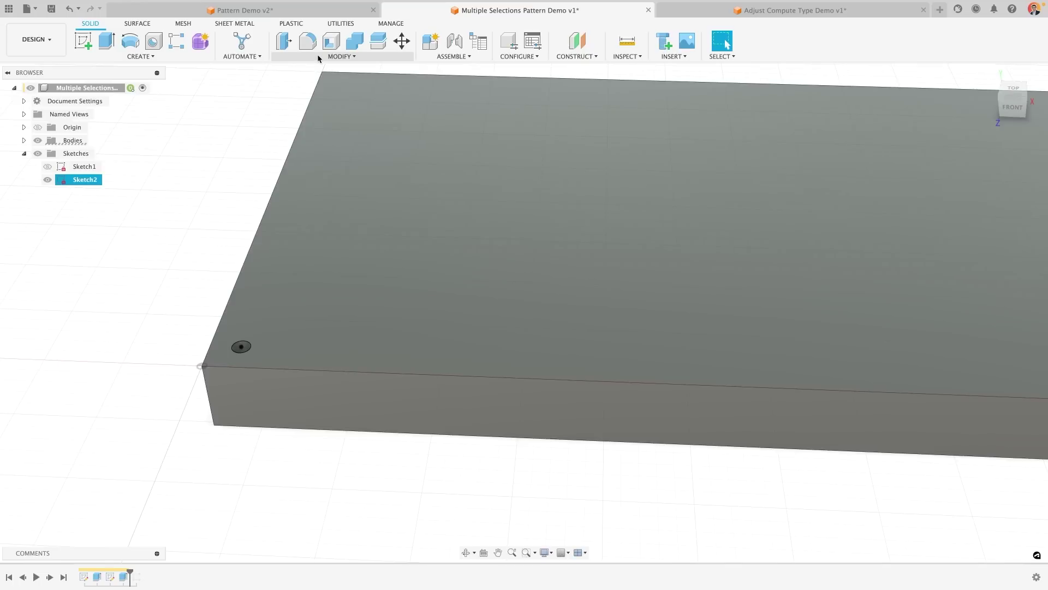
Chamfer the corner hole's edge by 5 mm, then roll the timeline to the end.
left_click(317, 55)
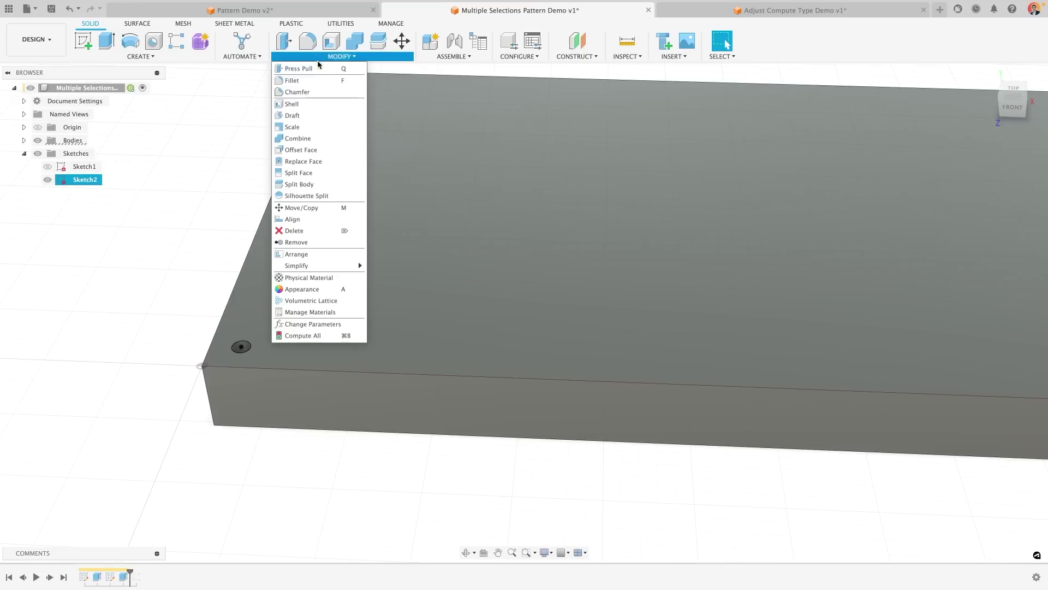
left_click(311, 92)
left_click(243, 344)
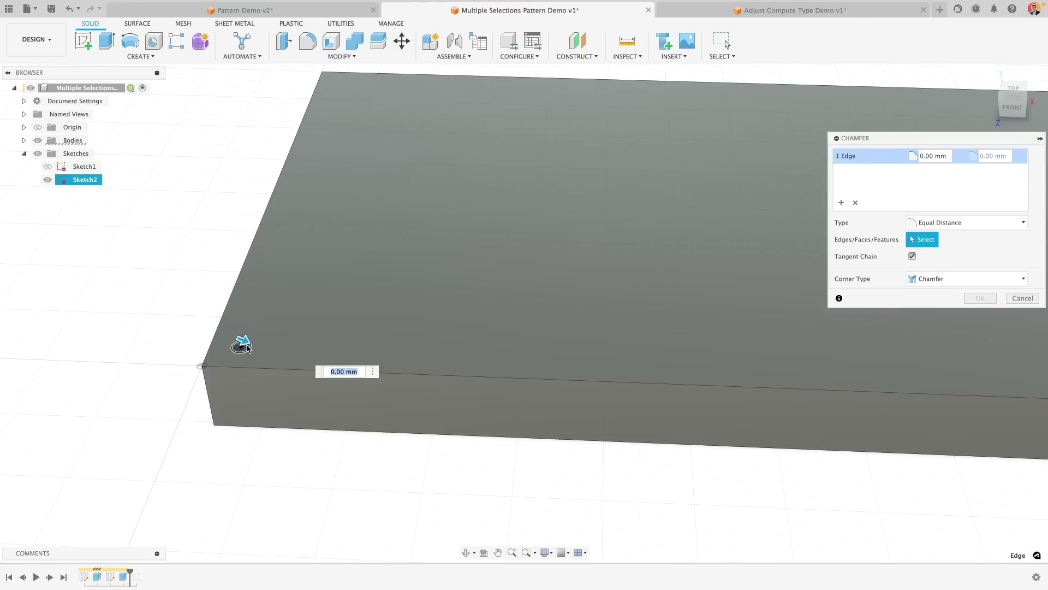
type("5")
key("Return")
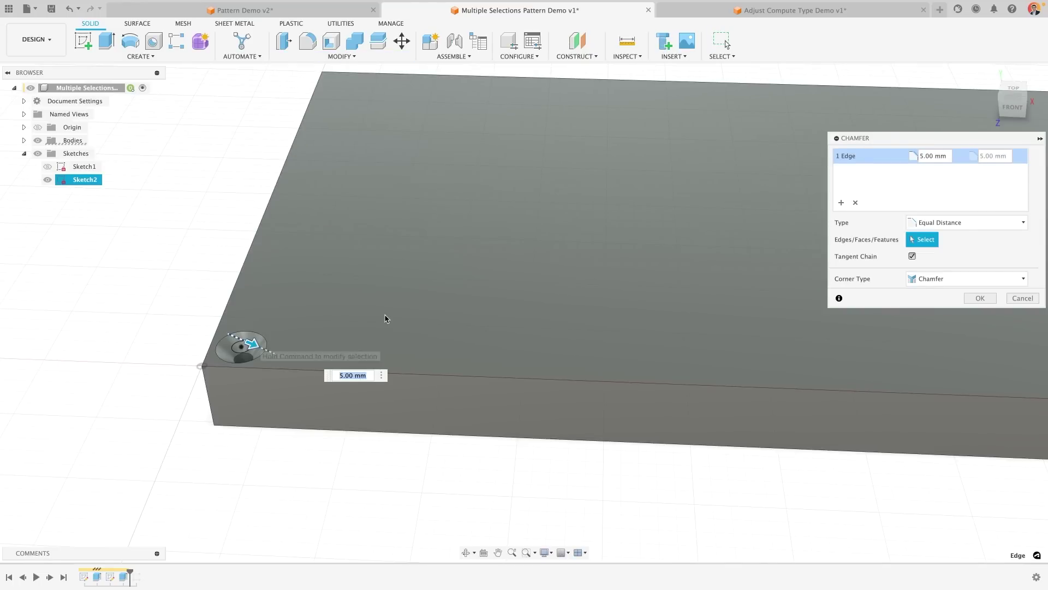
left_click(981, 299)
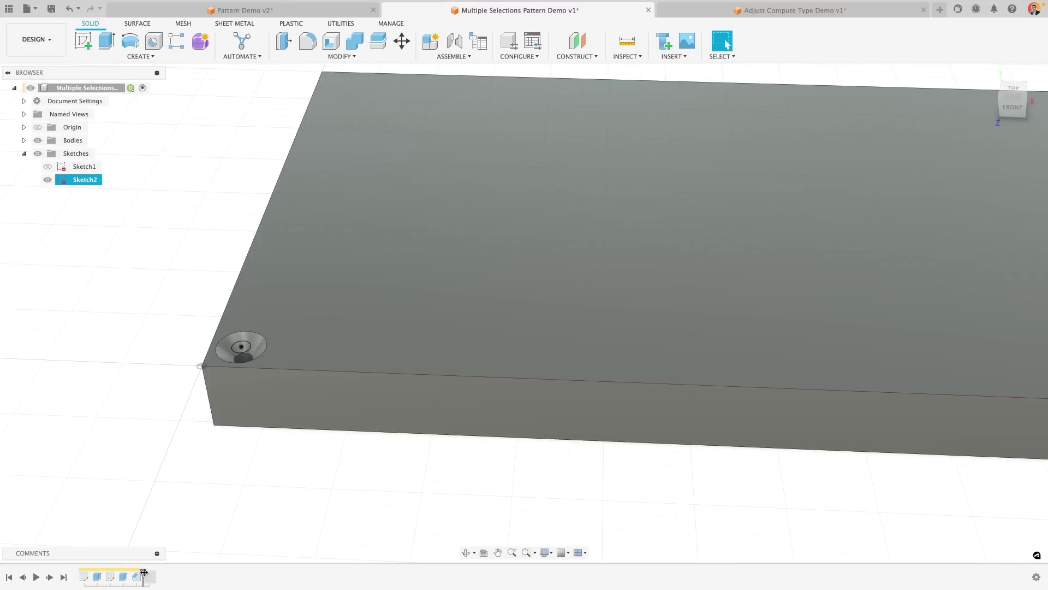
left_click_drag(143, 573, 150, 578)
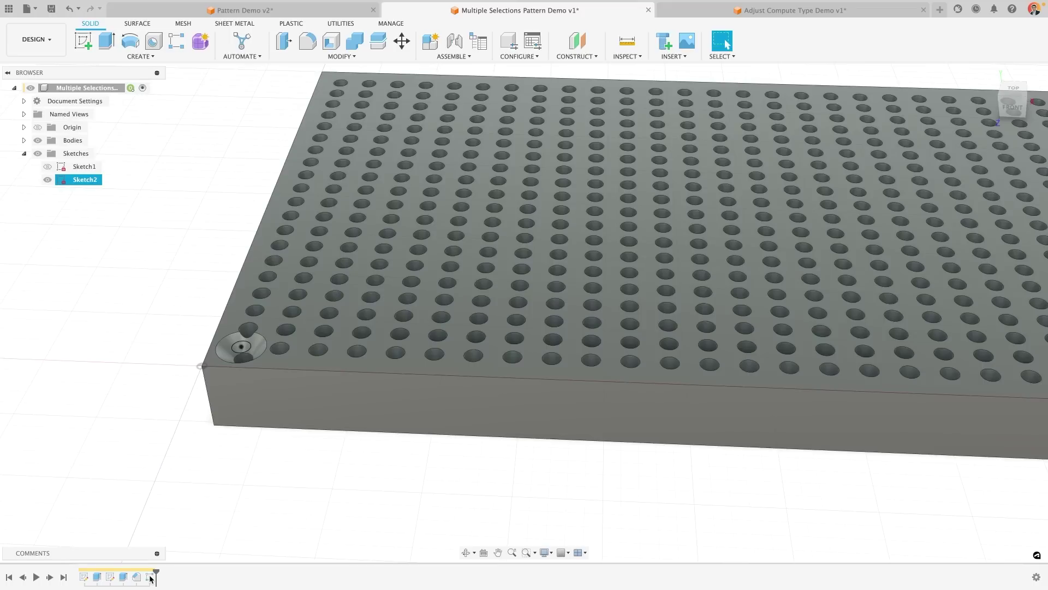
Edit the rectangular hole pattern to include the chamfer so every hole gets chamfered.
right_click(151, 577)
left_click(182, 463)
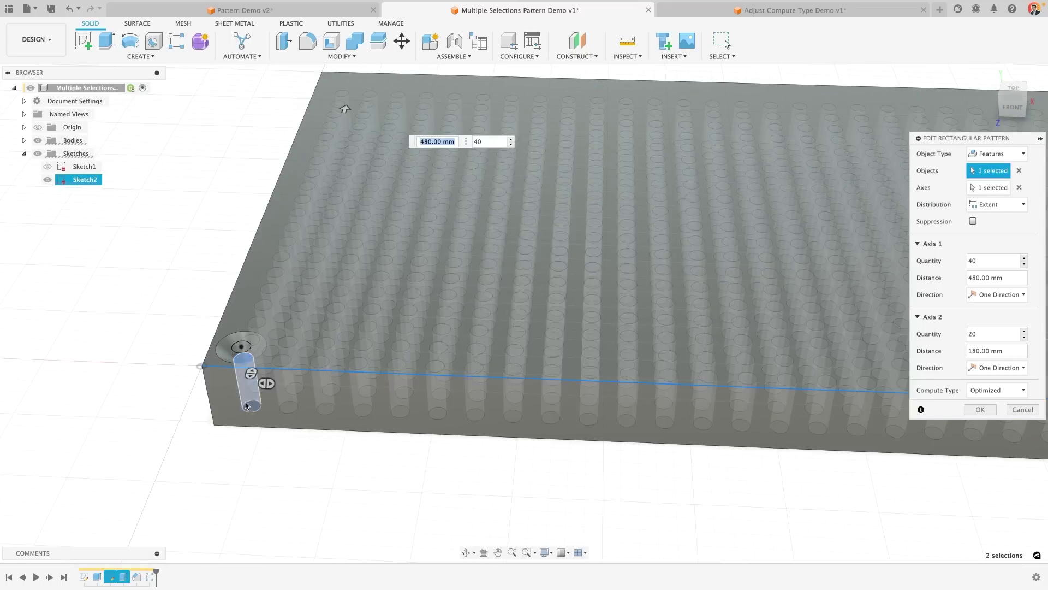
left_click(126, 578)
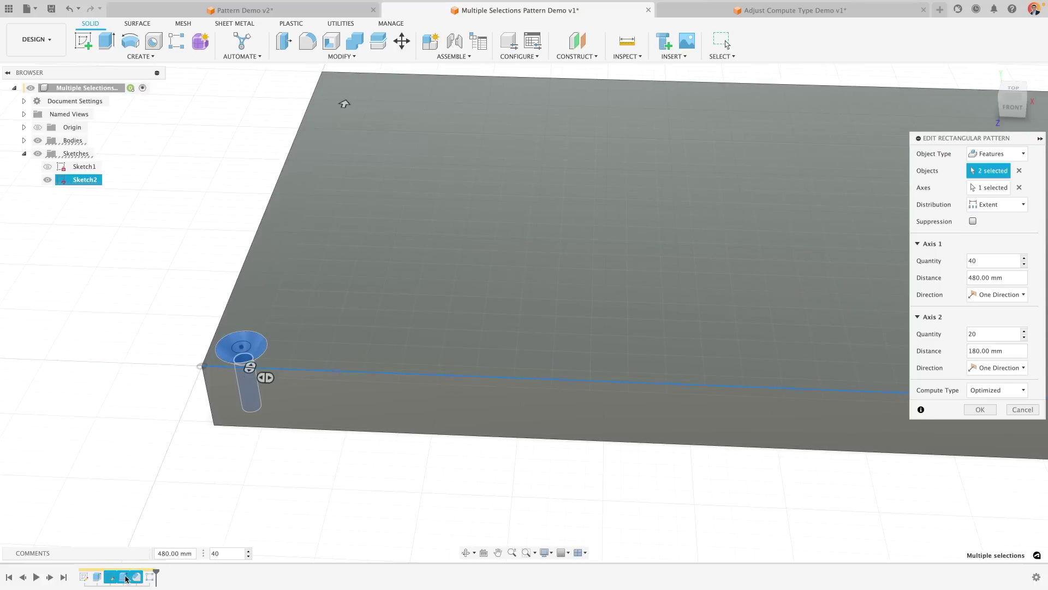
left_click(978, 412)
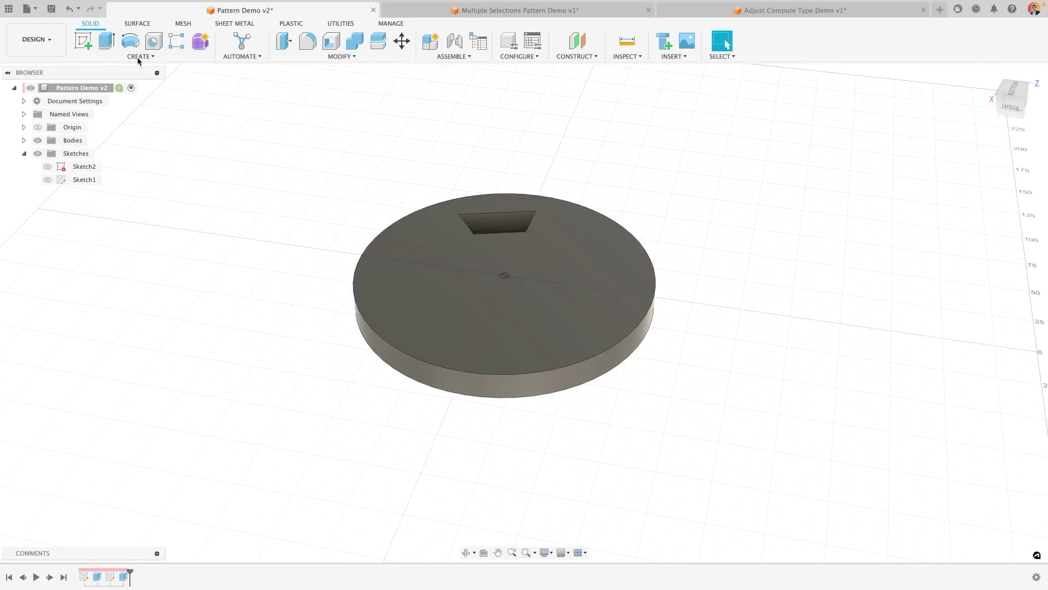
Circular-pattern the trapezoid pocket about the disc's circular edge with quantity 4.
left_click(127, 56)
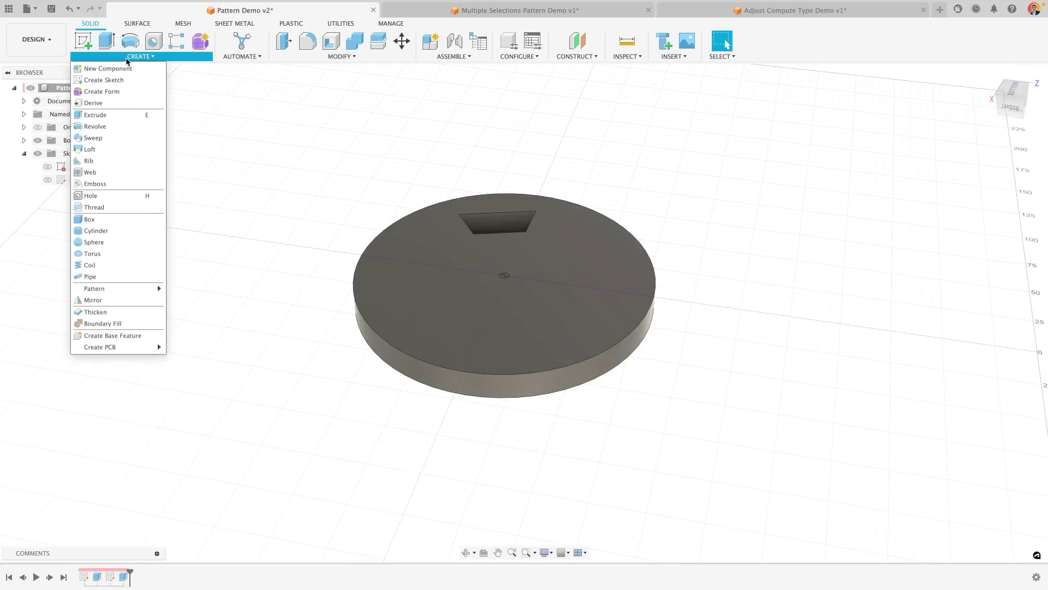
mouse_move(115, 288)
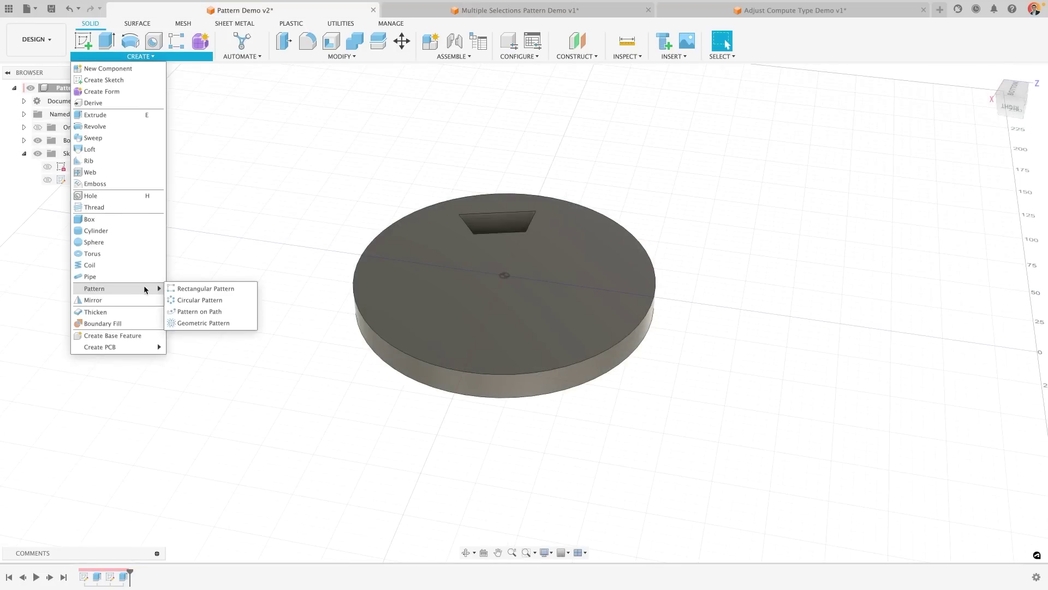
left_click(199, 300)
left_click(498, 227)
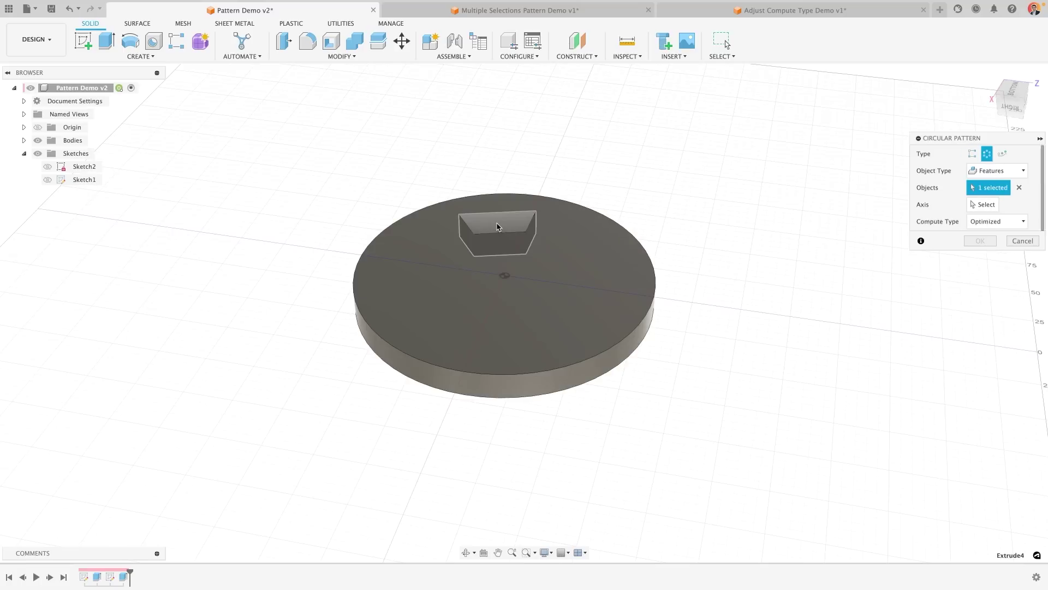
left_click(980, 206)
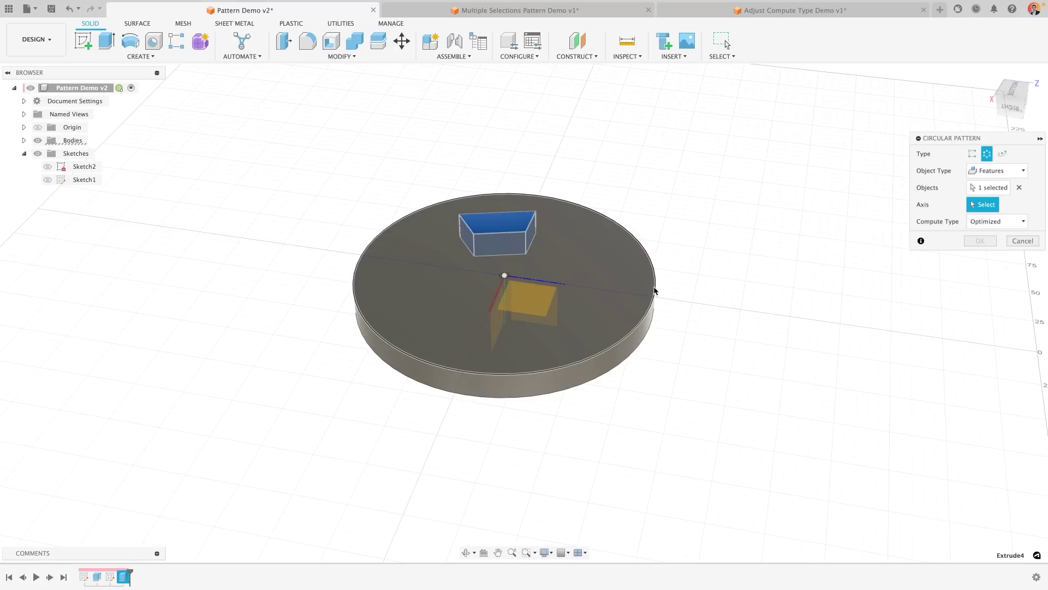
left_click(655, 291)
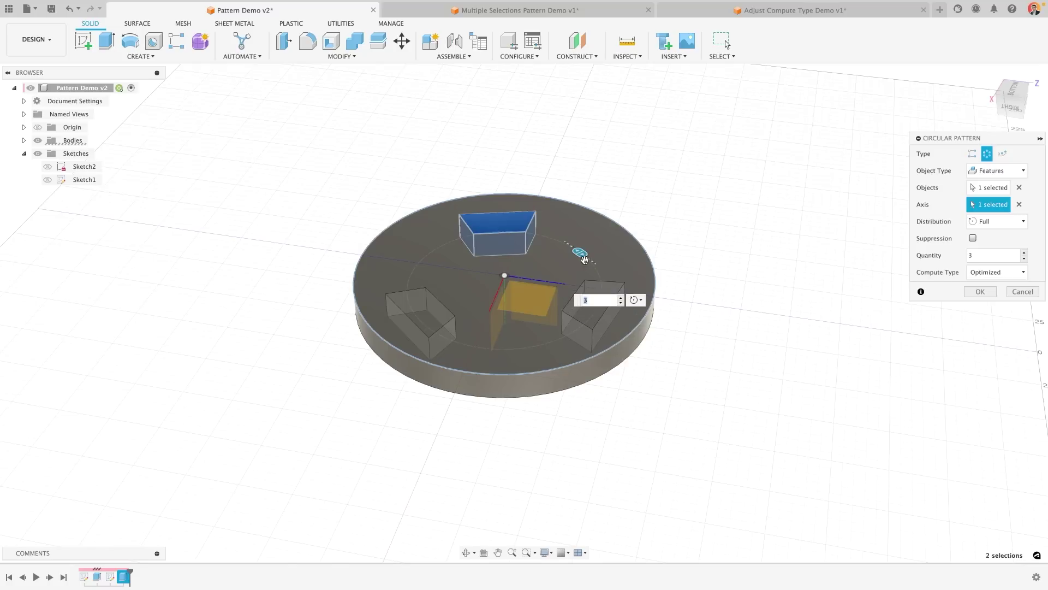
type("4")
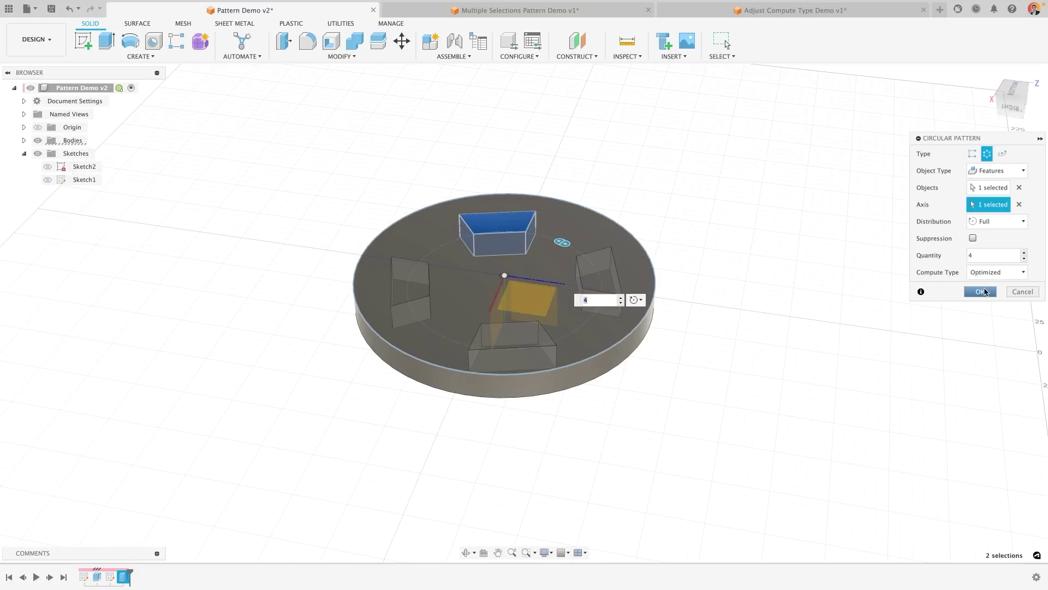
left_click(983, 291)
middle_click_drag(600, 164, 322, 66, "shift")
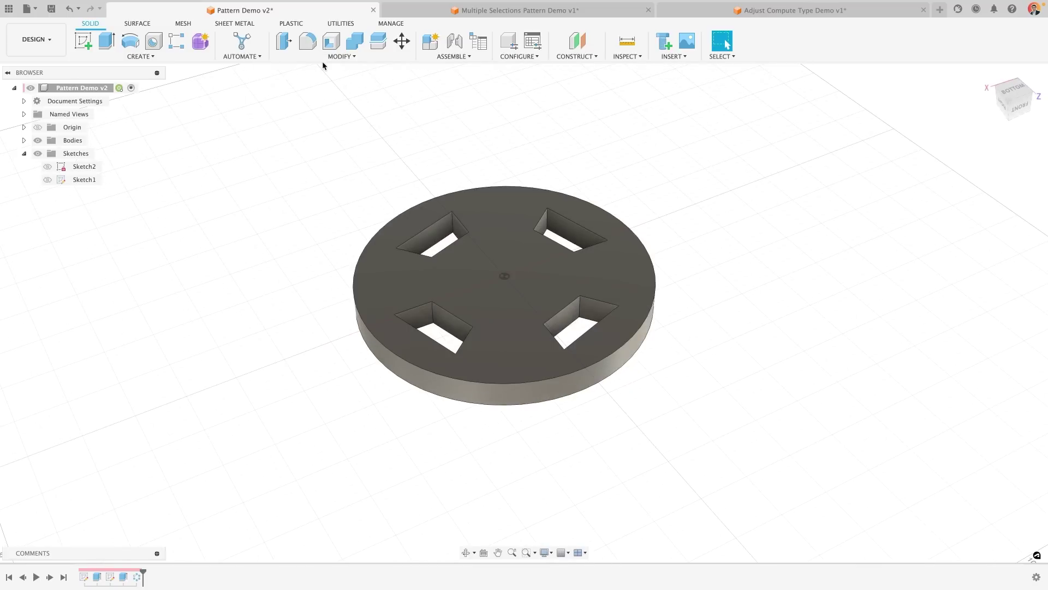
Apply a 5 mm fillets-only rule fillet to Extrude4 and C-Pattern3 pockets.
left_click(310, 45)
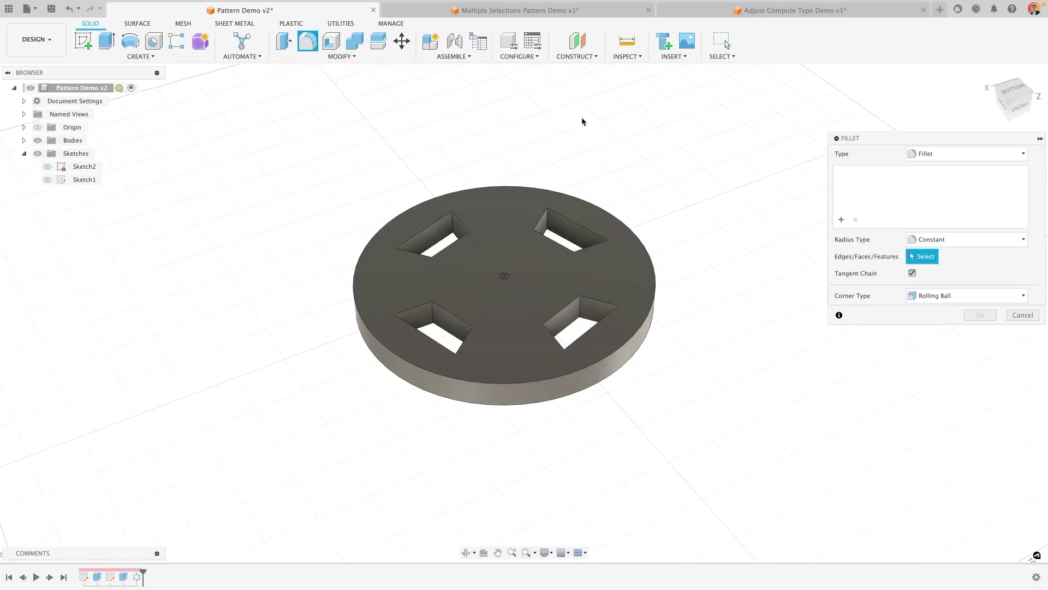
left_click(932, 158)
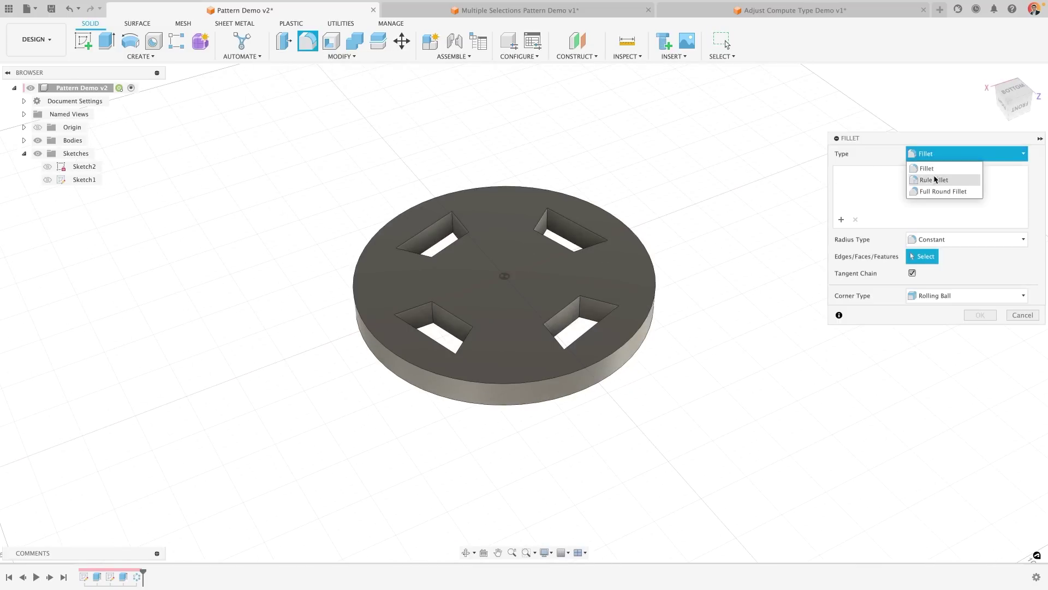
left_click(935, 179)
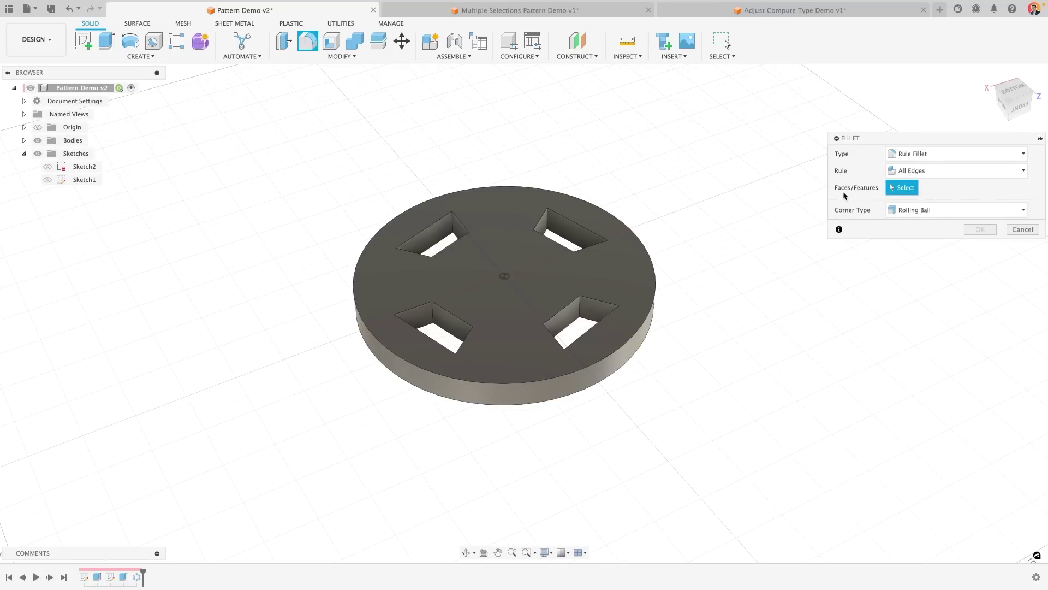
left_click(124, 578)
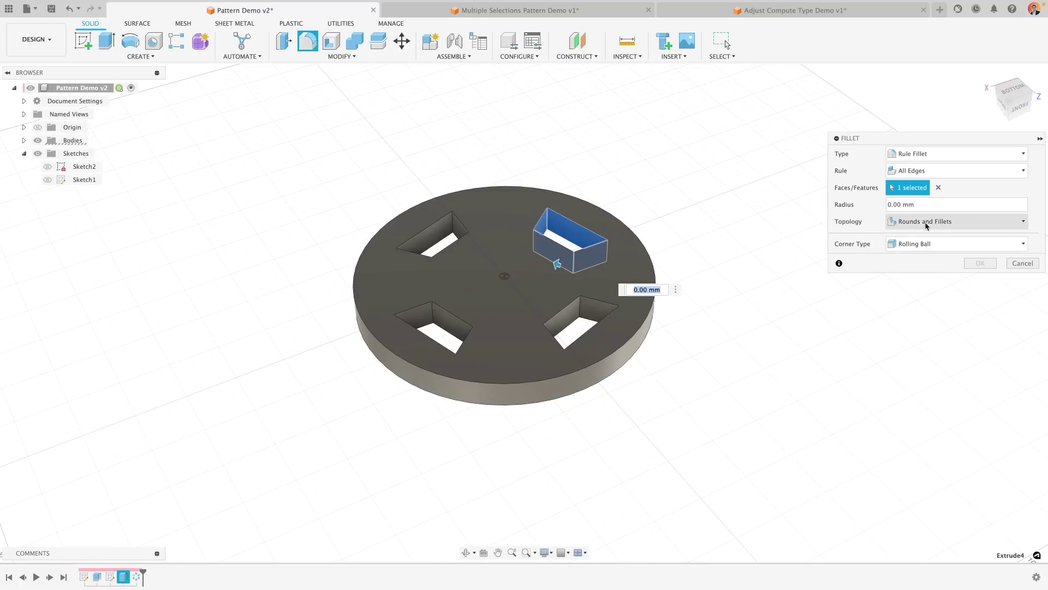
type("3")
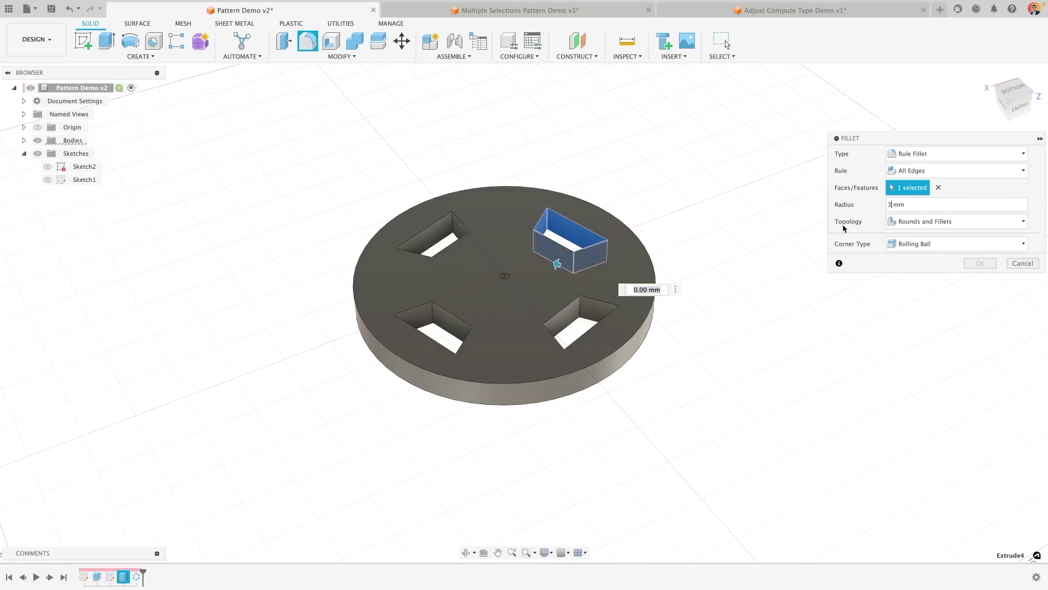
left_click(928, 221)
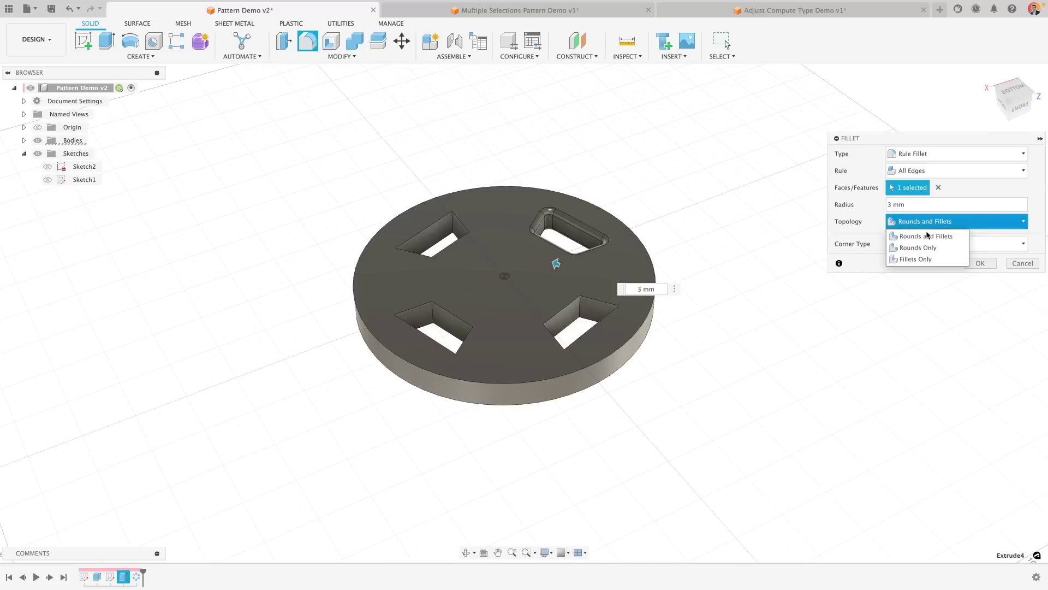
left_click(920, 259)
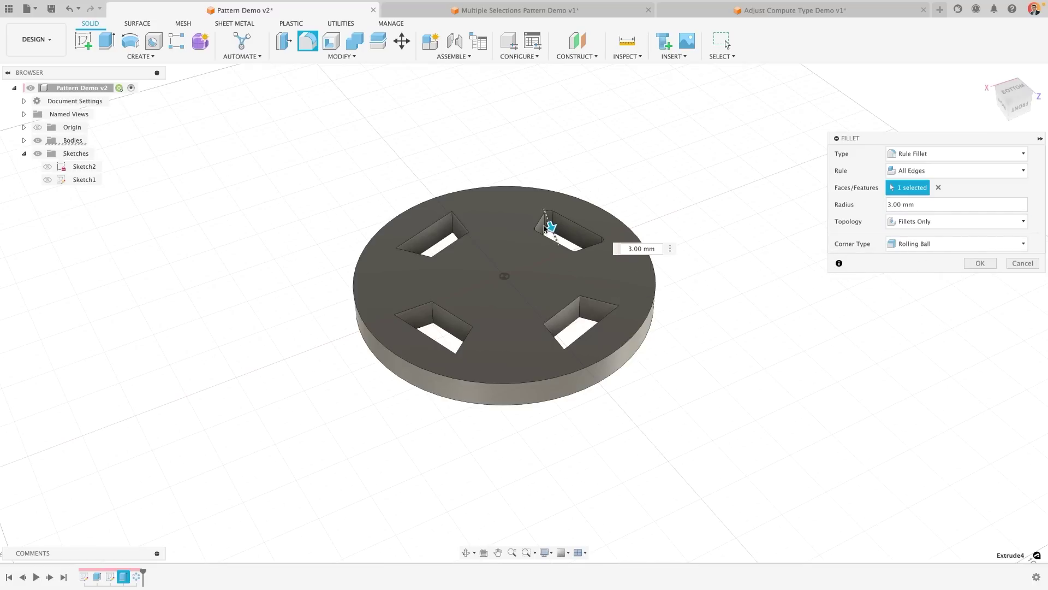
scroll(549, 227, "up", 2)
left_click_drag(553, 225, 554, 226)
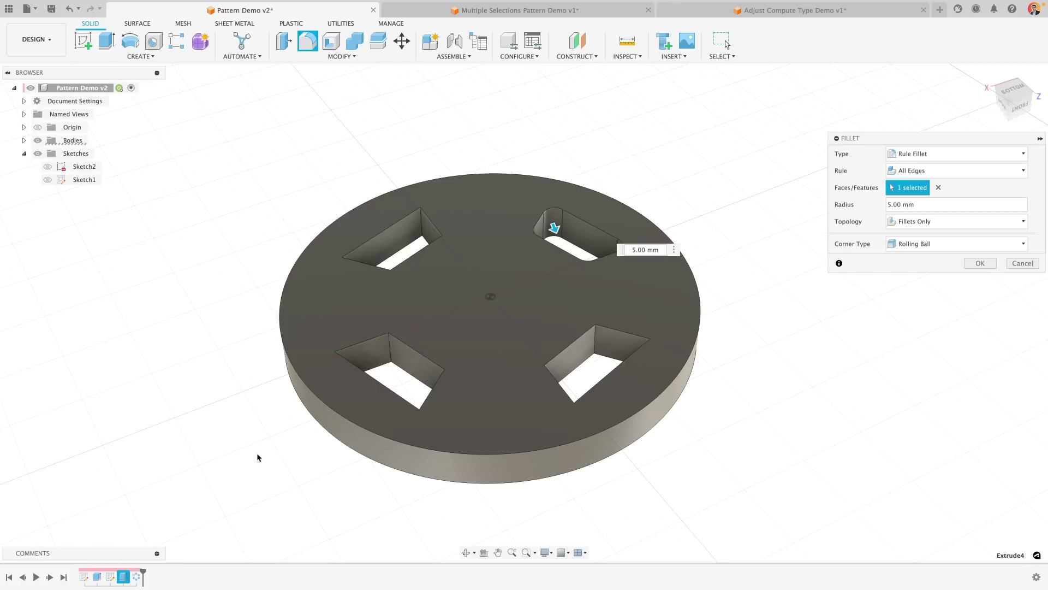
left_click(137, 579)
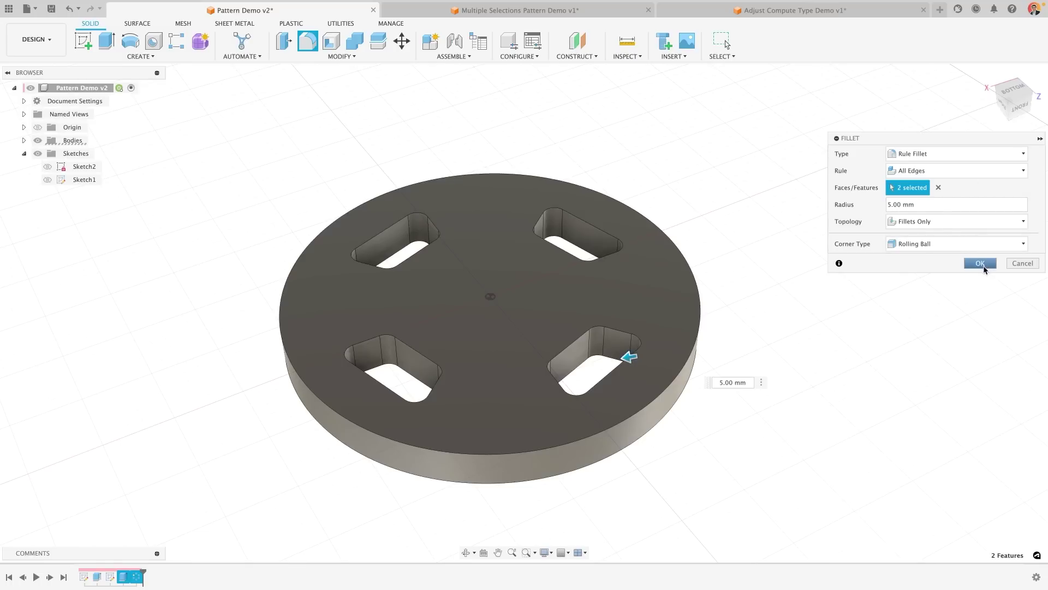
left_click(980, 263)
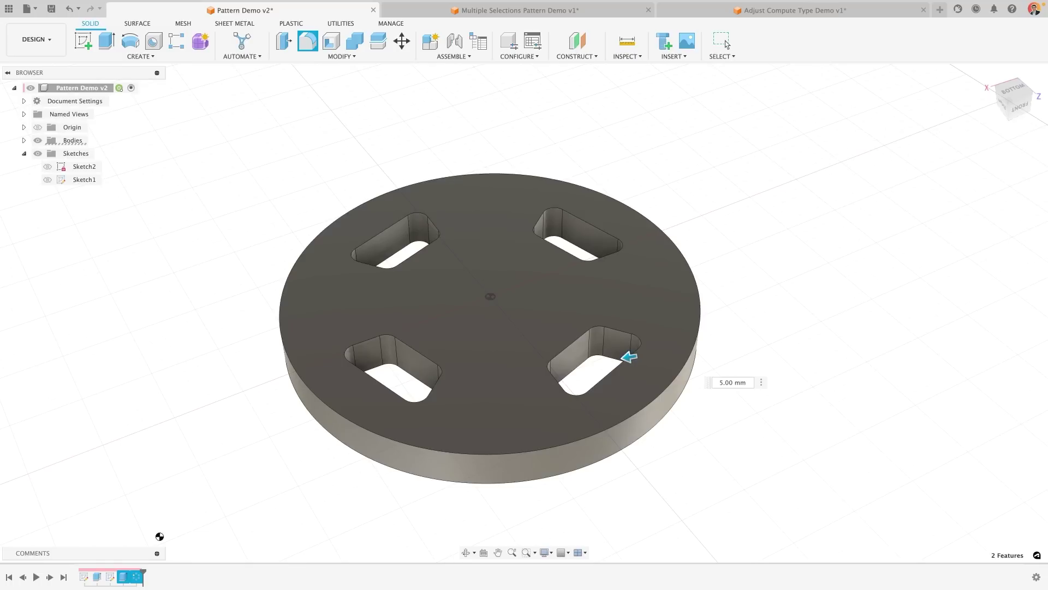